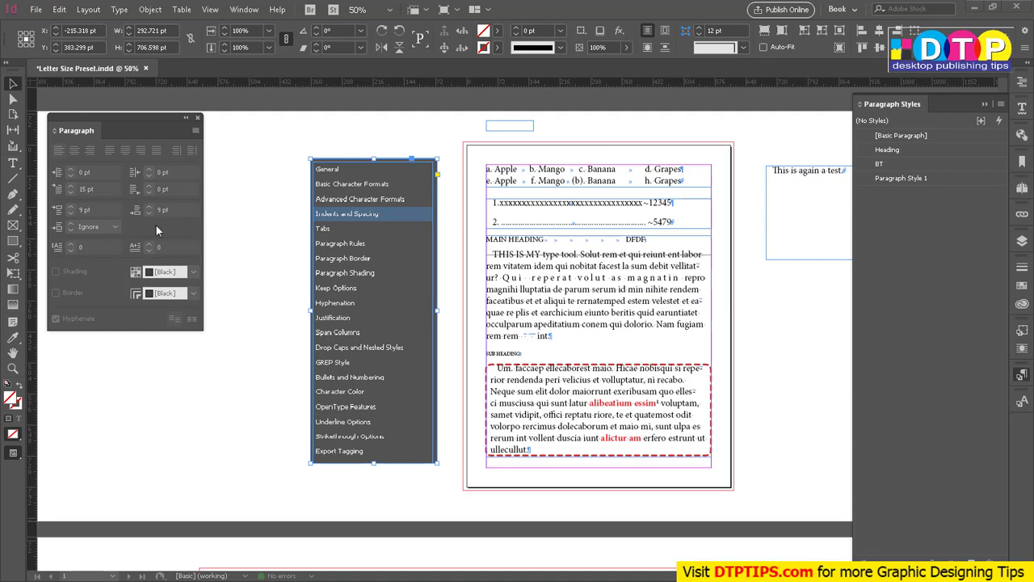
Create a new one-page print document from the Letter preset in landscape orientation, 66p0 wide and 51p0 high.
left_click(35, 10)
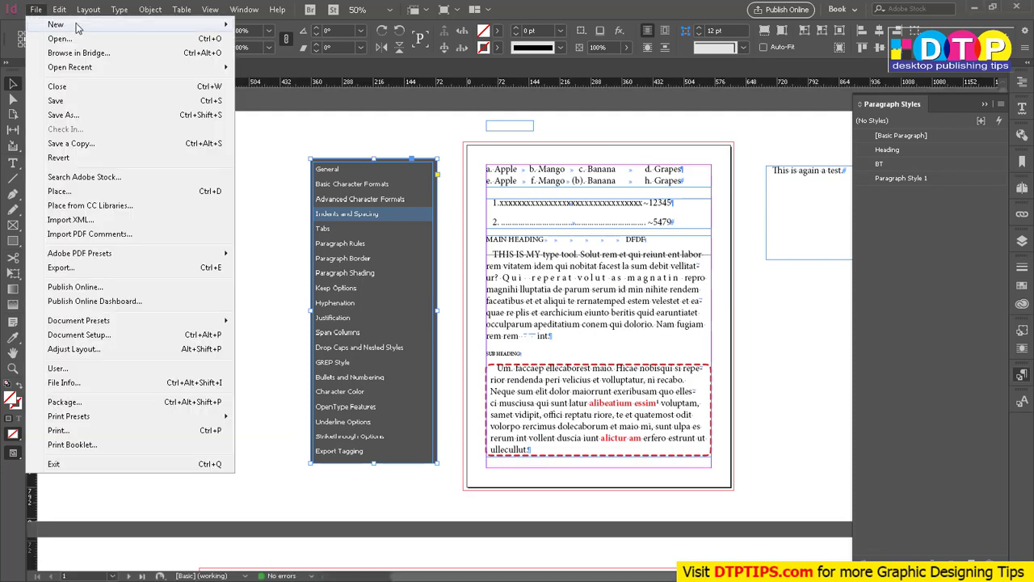
mouse_move(80, 26)
left_click(359, 61)
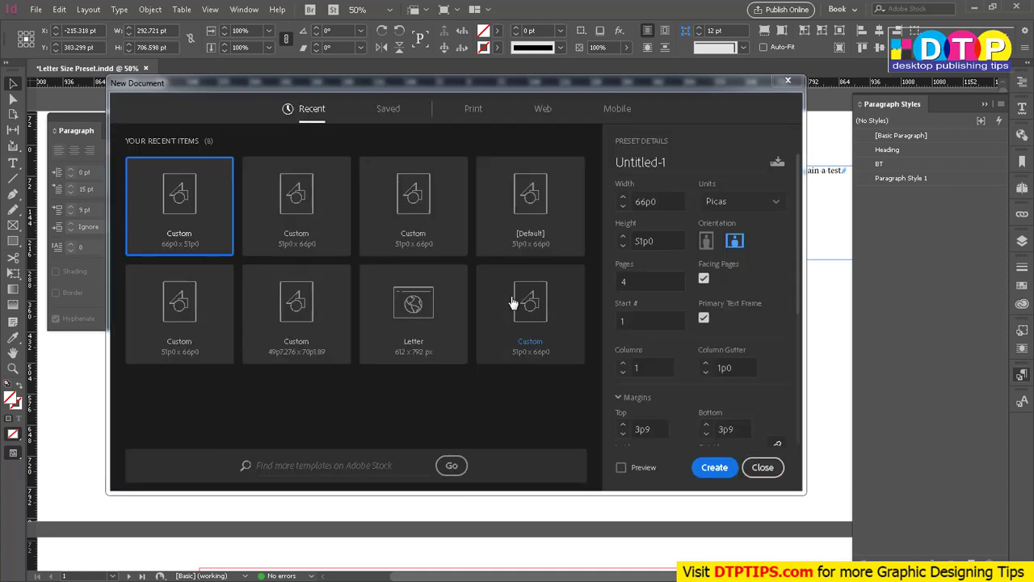
double_click(637, 278)
type("1")
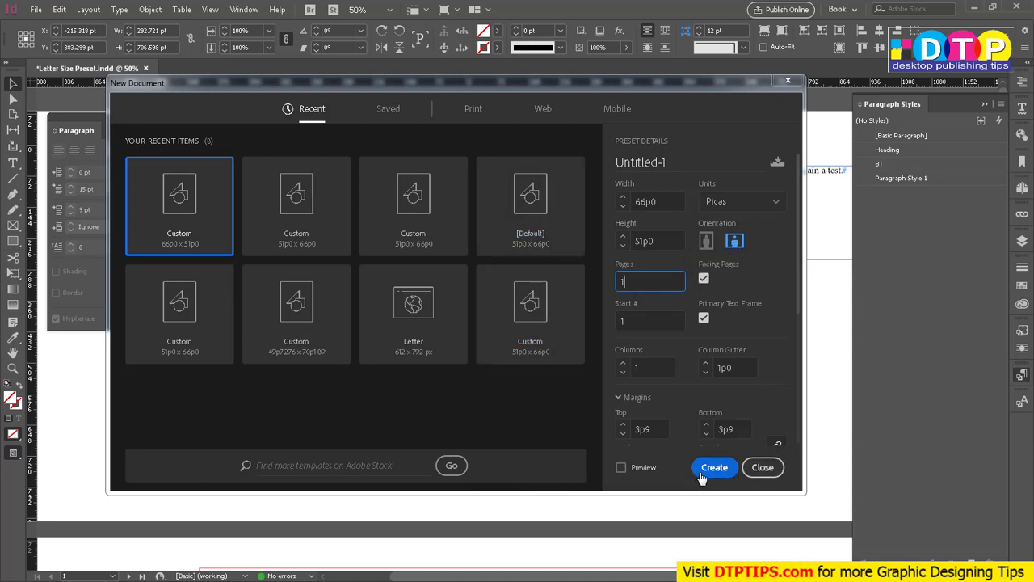
left_click(473, 111)
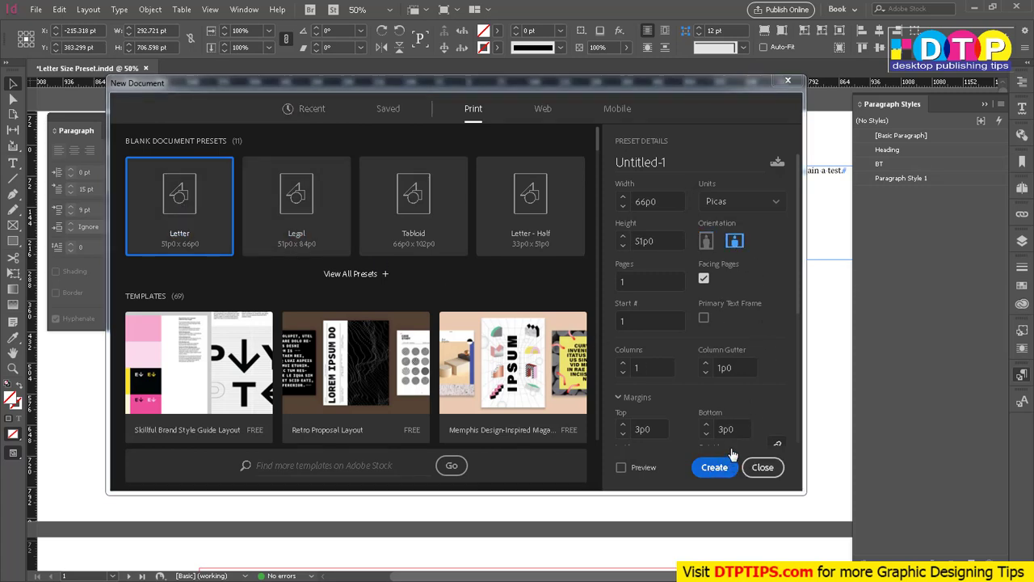
key("Escape")
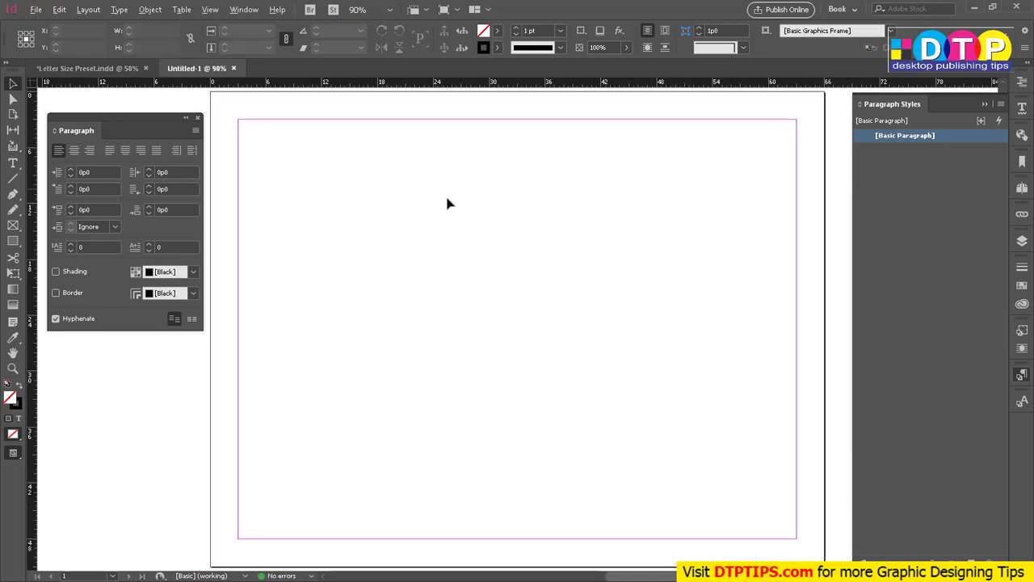
Open the page's Margins and Columns settings and set the number of columns to 4.
scroll(446, 201, "down", 1)
left_click(86, 10)
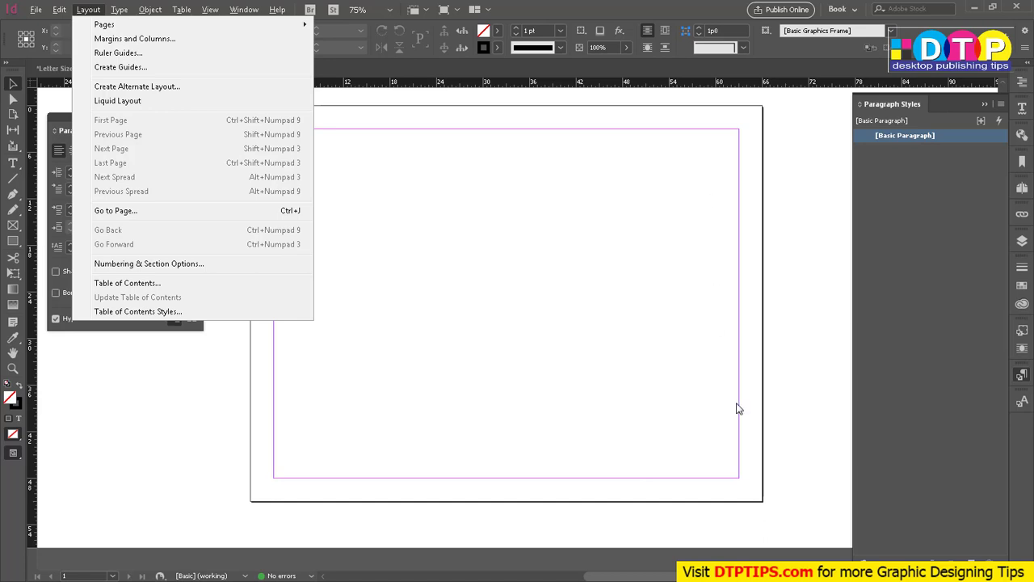
key("Escape")
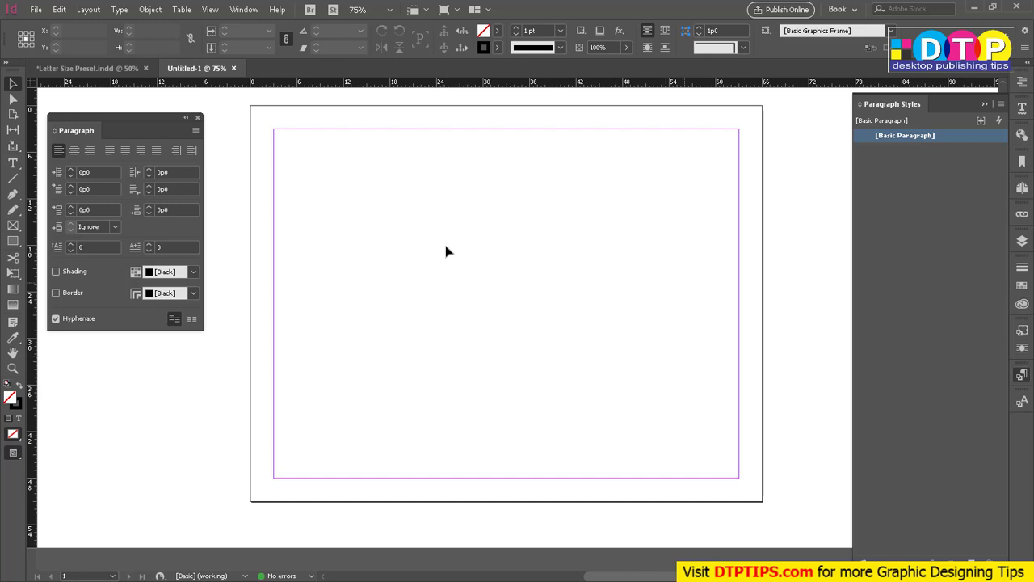
left_click(88, 10)
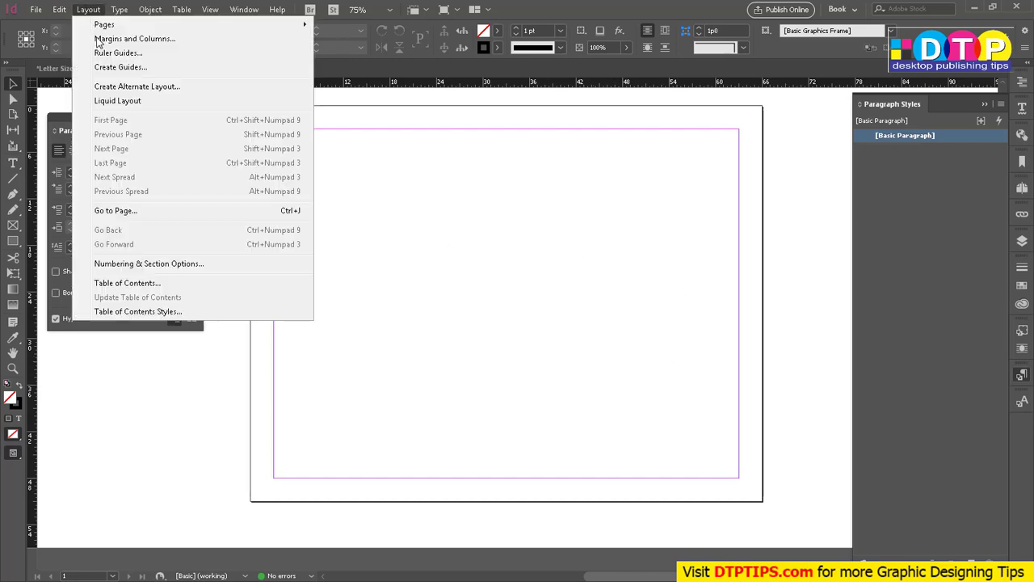
left_click(105, 39)
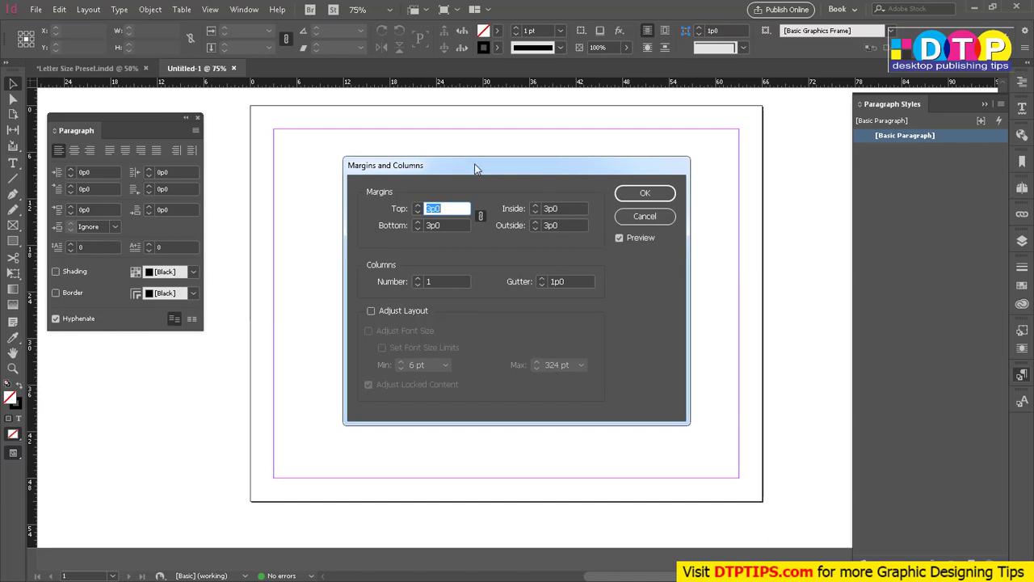
left_click_drag(476, 166, 730, 184)
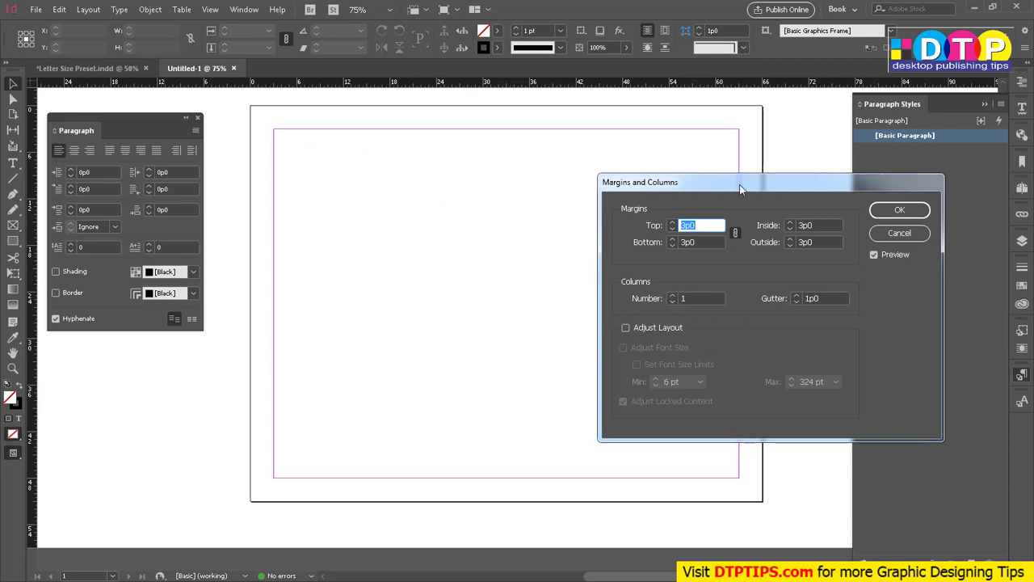
left_click(671, 295)
left_click(672, 295)
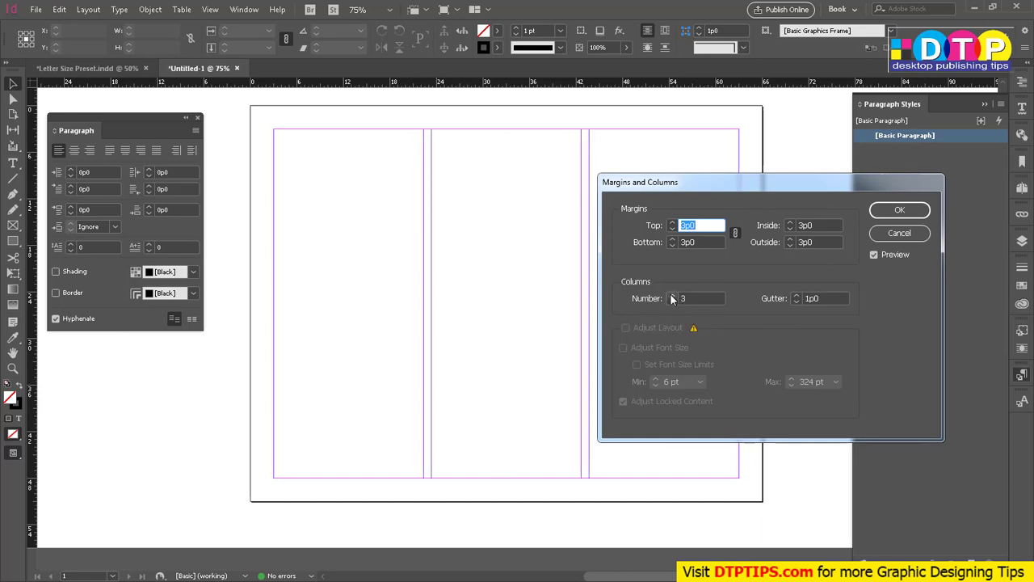
left_click(671, 295)
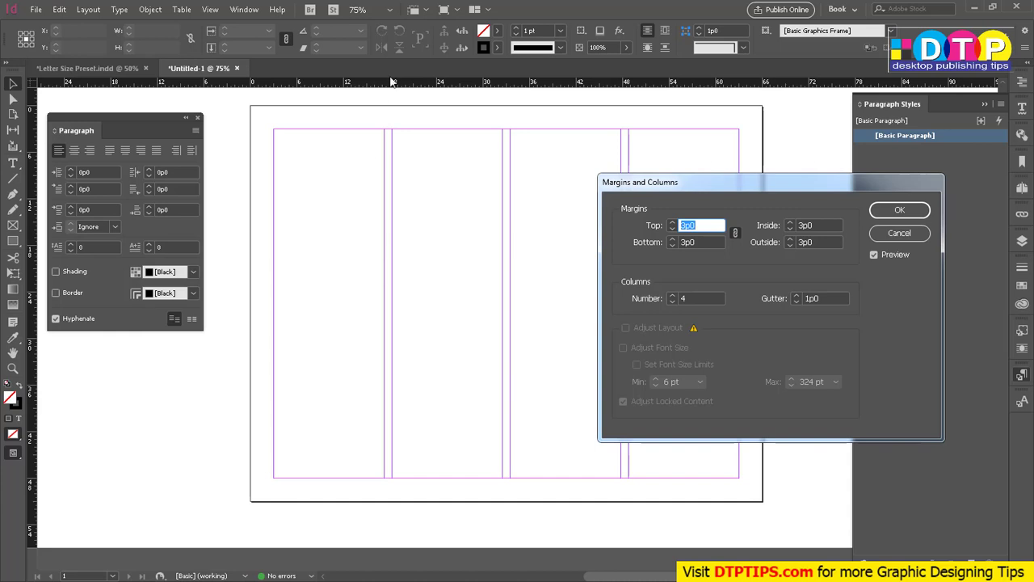
Set the column gutter to 25 pt and apply the margins and columns settings.
double_click(826, 298)
type("25pt")
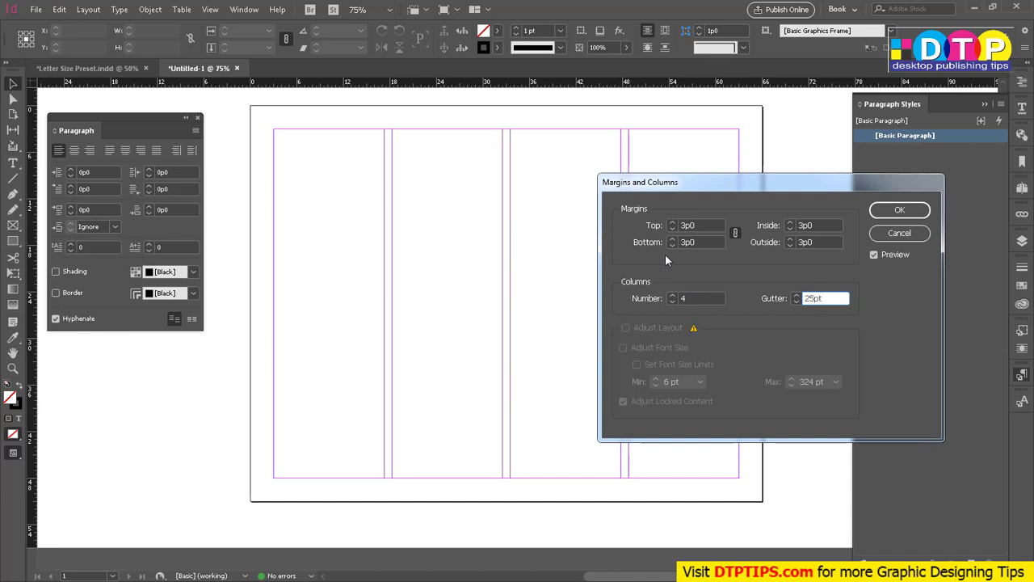
key("Tab")
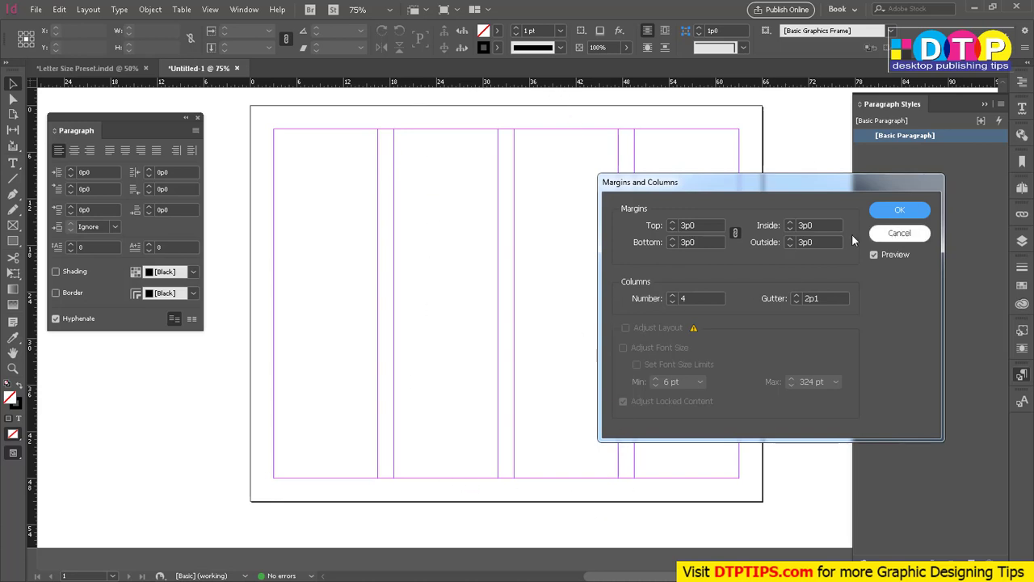
left_click(900, 212)
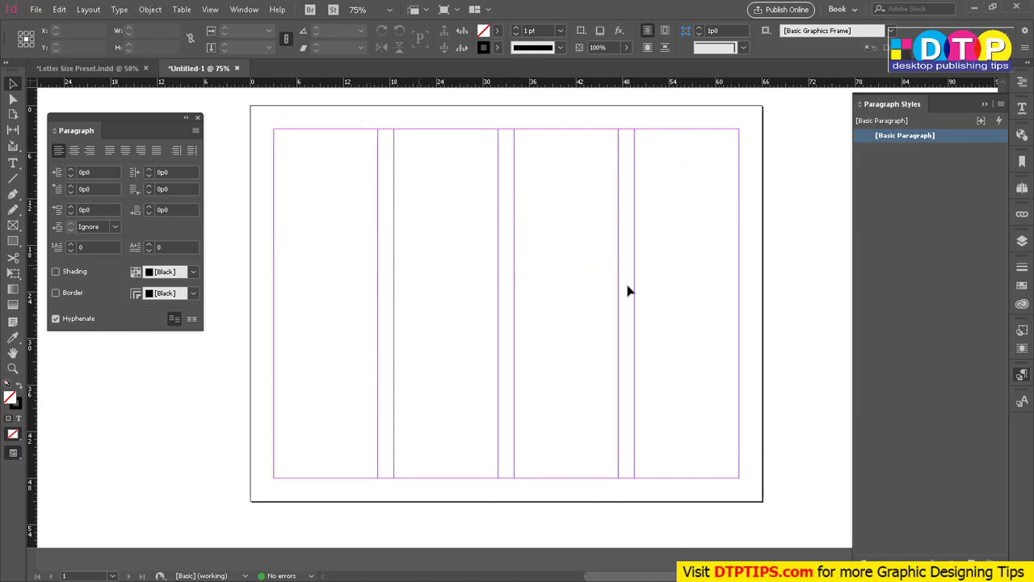
Unlock the column guides.
left_click_drag(729, 130, 273, 270)
left_click(210, 9)
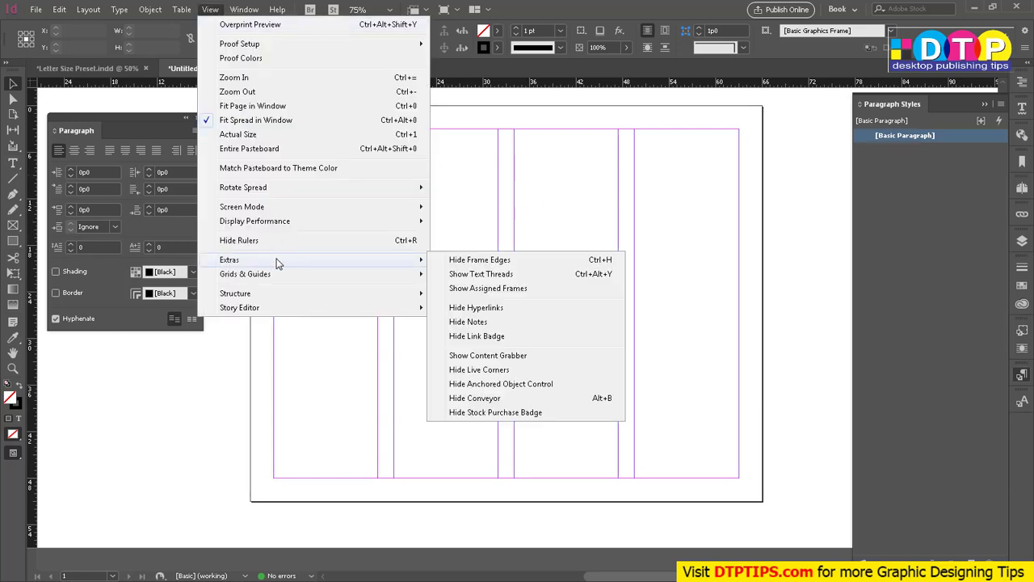
mouse_move(287, 277)
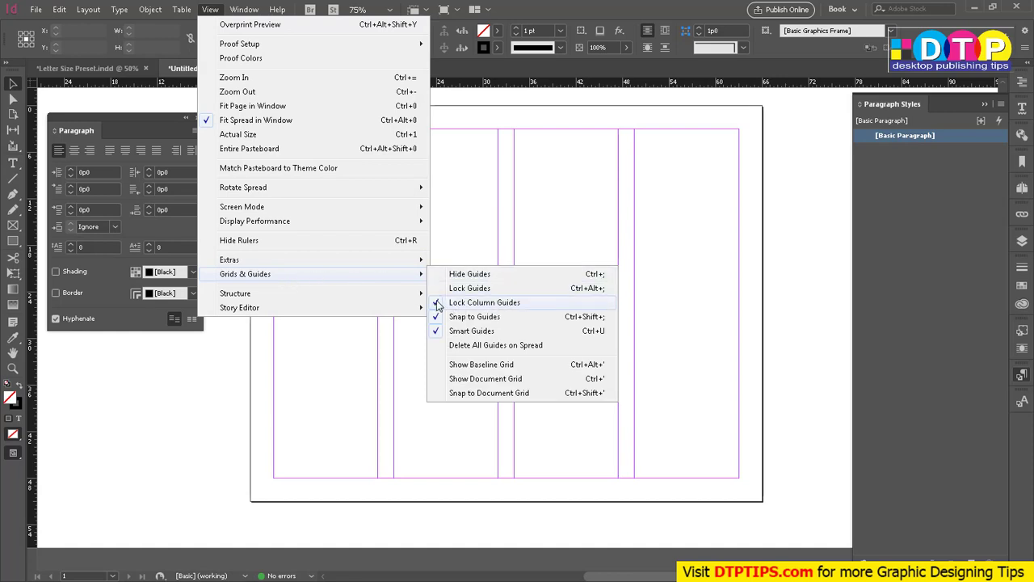
left_click(484, 302)
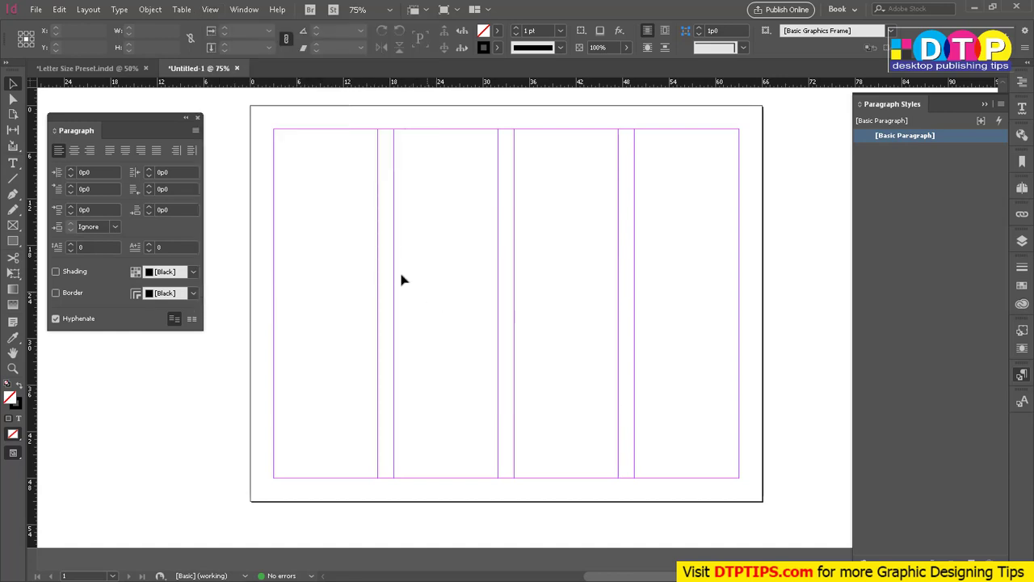
Move the three gutter guides sideways to give the four columns unequal widths.
mouse_move(394, 266)
left_mouse_down()
mouse_move(436, 268)
mouse_move(380, 273)
left_mouse_up()
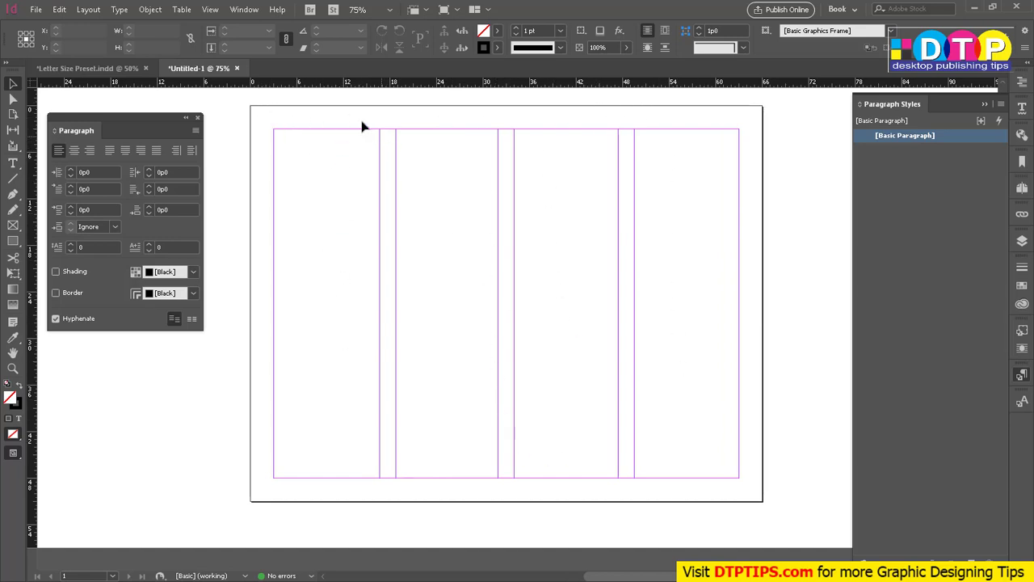
left_click_drag(395, 359, 418, 353)
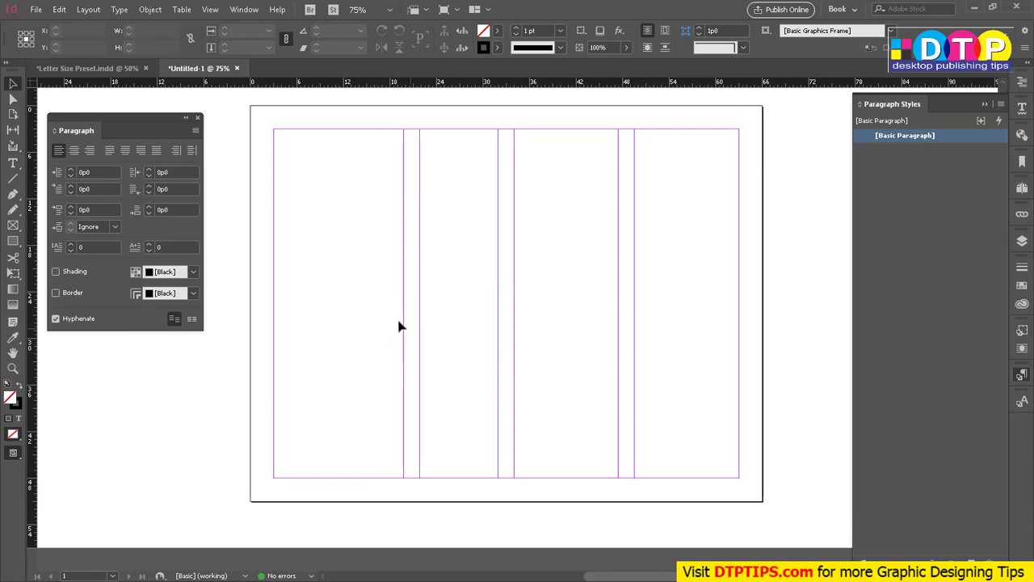
left_click_drag(404, 316, 388, 319)
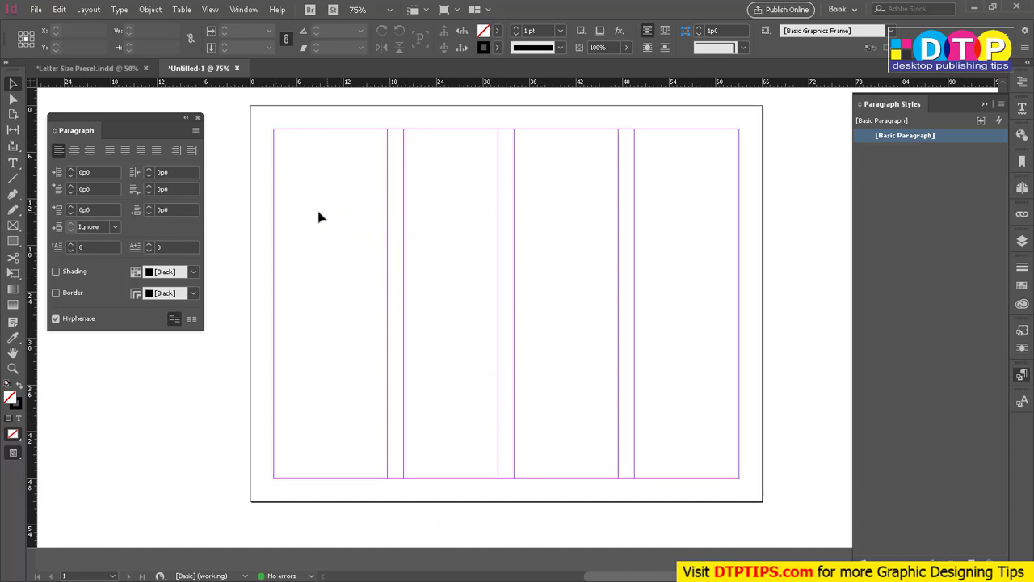
left_click_drag(514, 270, 541, 267)
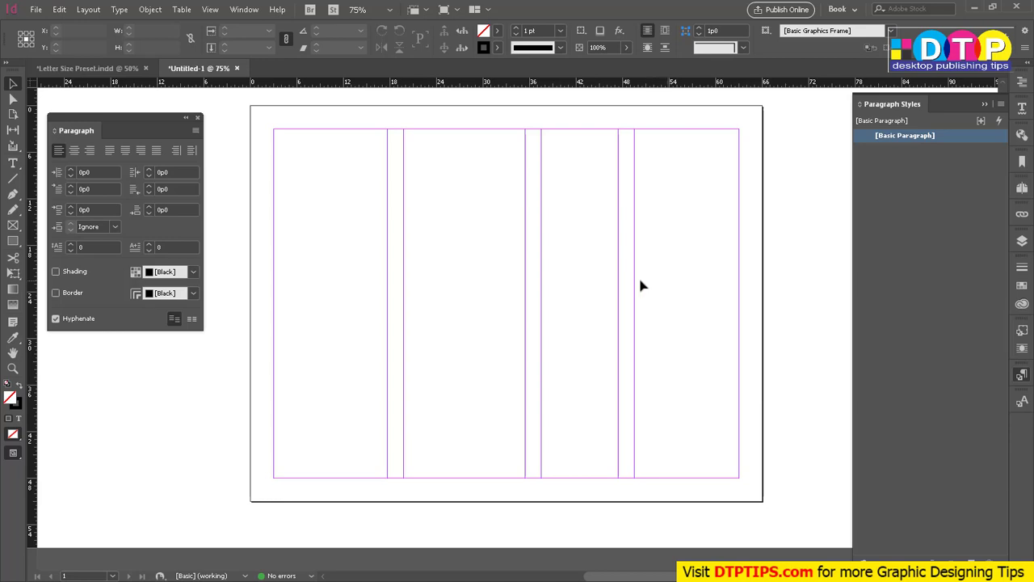
left_click_drag(635, 284, 653, 280)
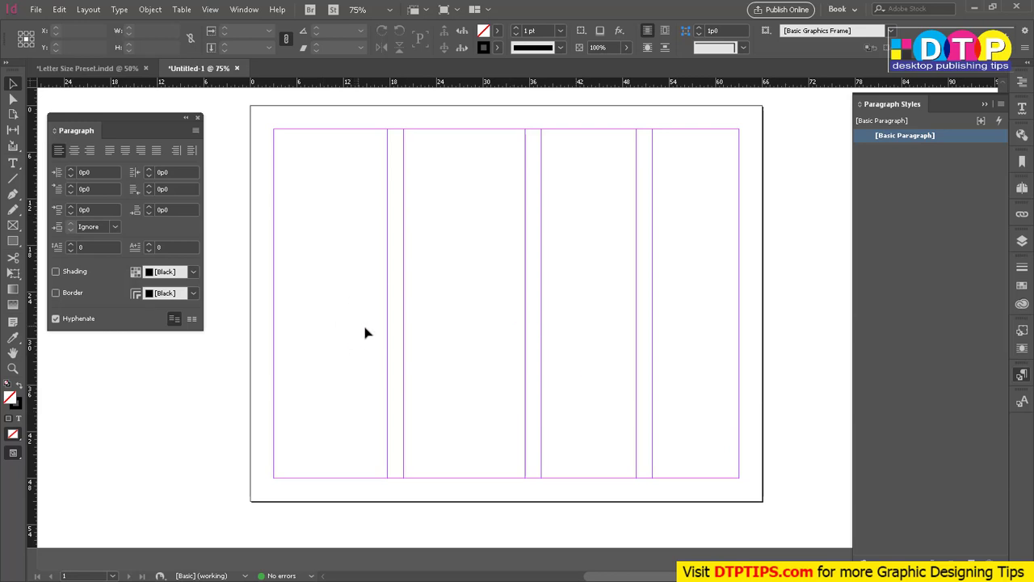
Undo the gutter guide moves so the four columns are equally wide again.
key("ctrl+z")
key("ctrl+z")
key("ctrl+z")
key("ctrl+z")
key("ctrl+z")
key("ctrl+z")
key("ctrl+z")
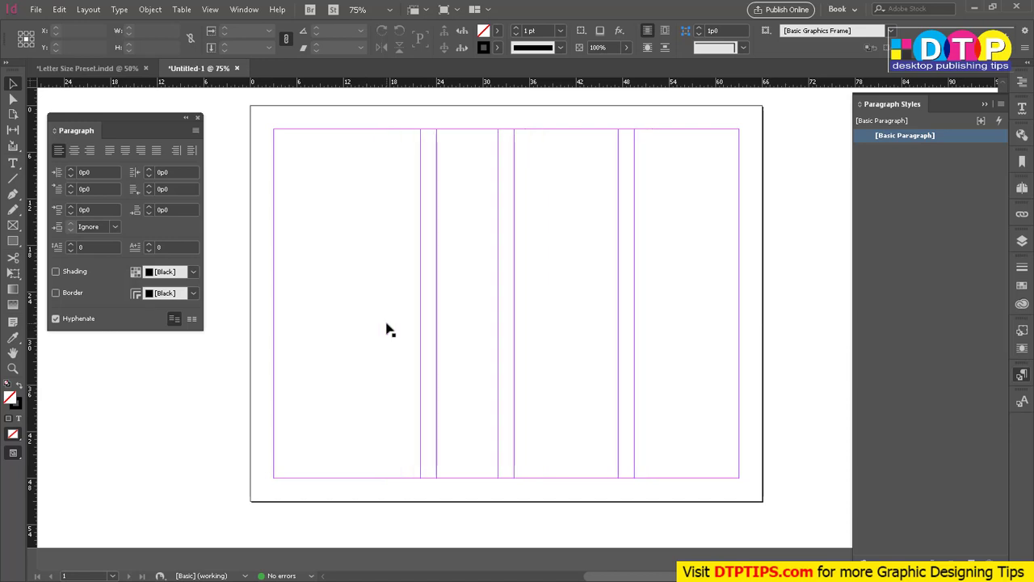
key("ctrl+shift+z")
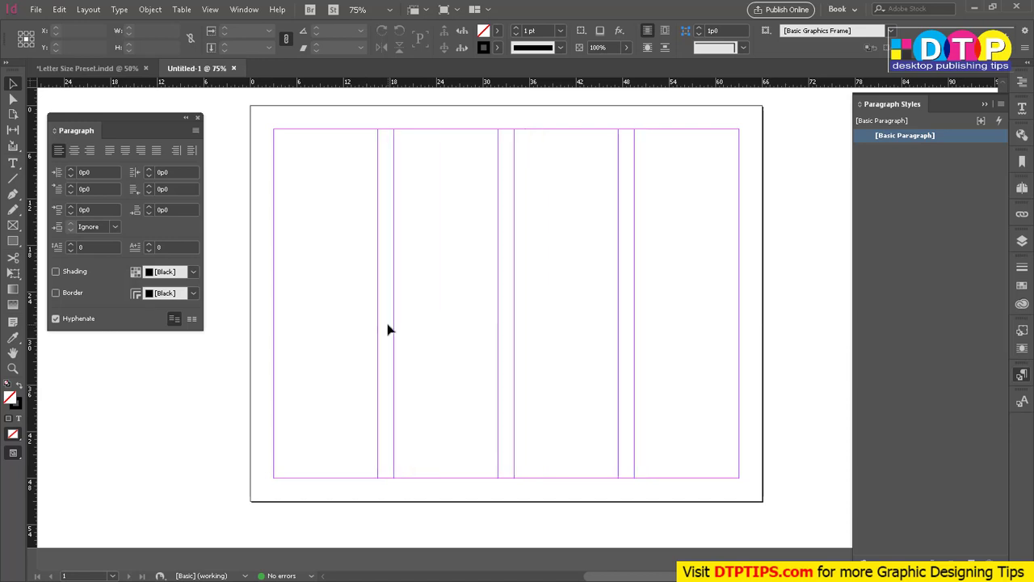
Lock the column guides again.
left_click(210, 9)
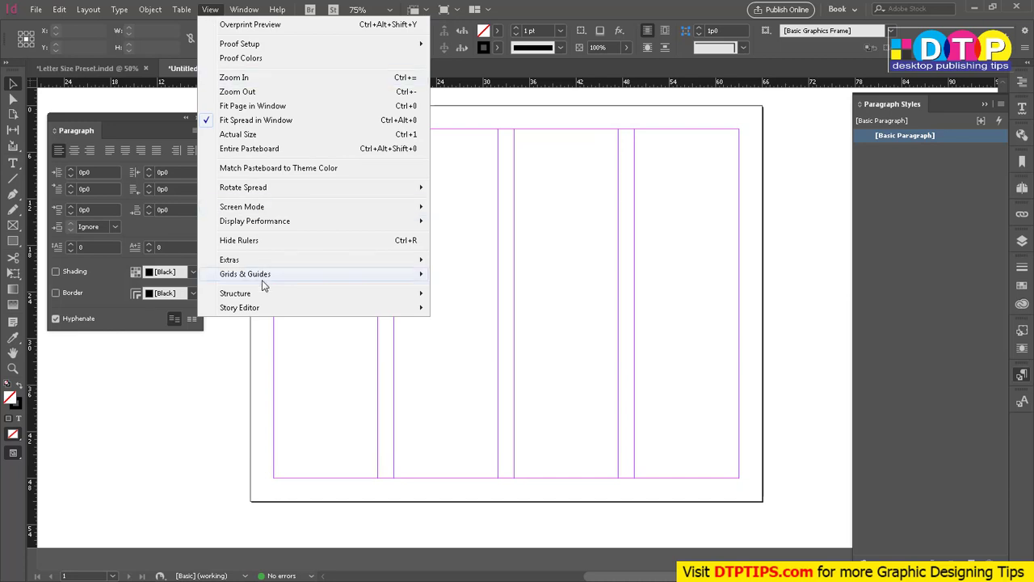
mouse_move(282, 274)
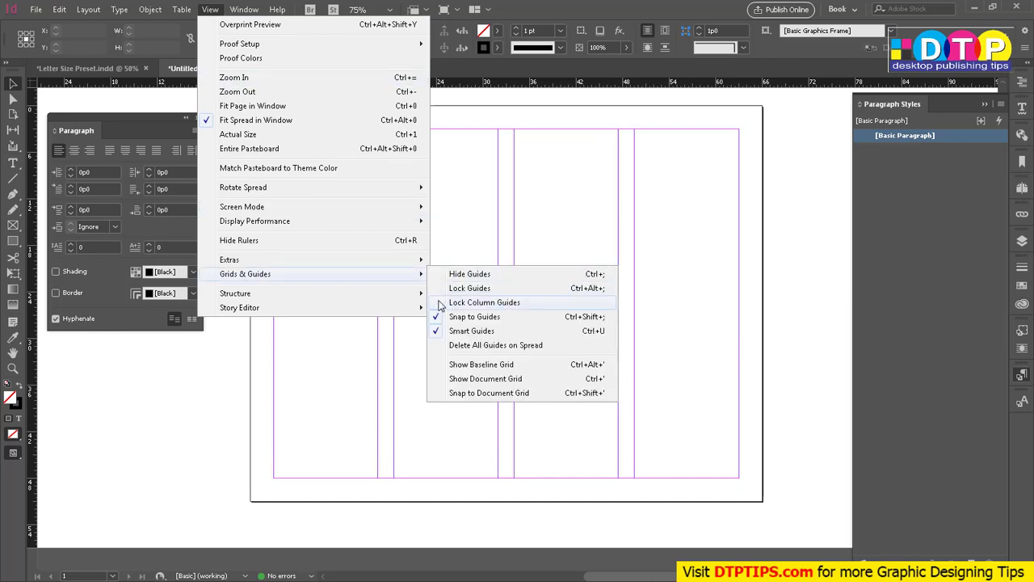
left_click(452, 303)
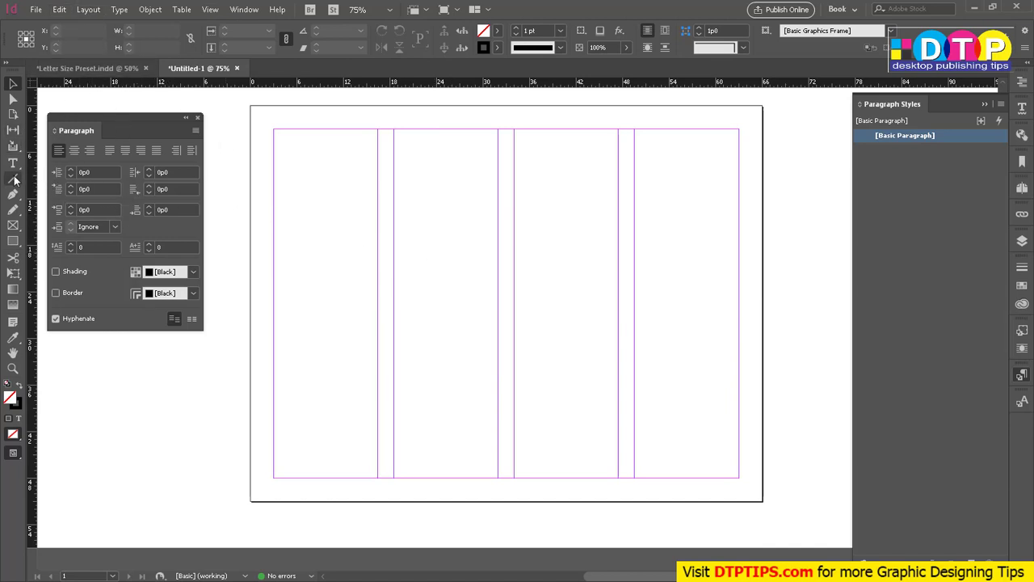
Draw a text frame that fills the first column from top to bottom margin and select it as an object.
key("t")
left_click_drag(273, 128, 377, 476)
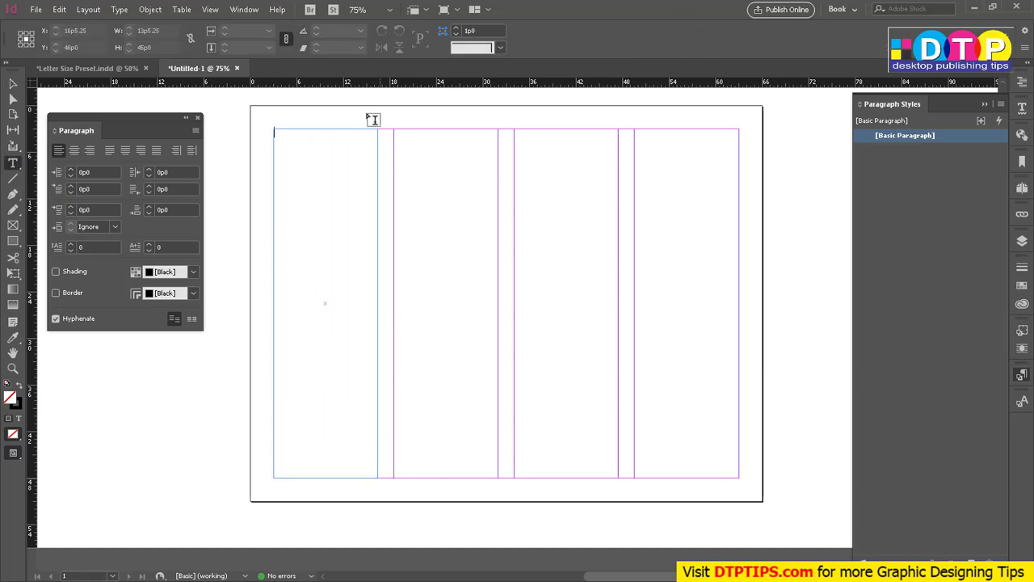
key("Escape")
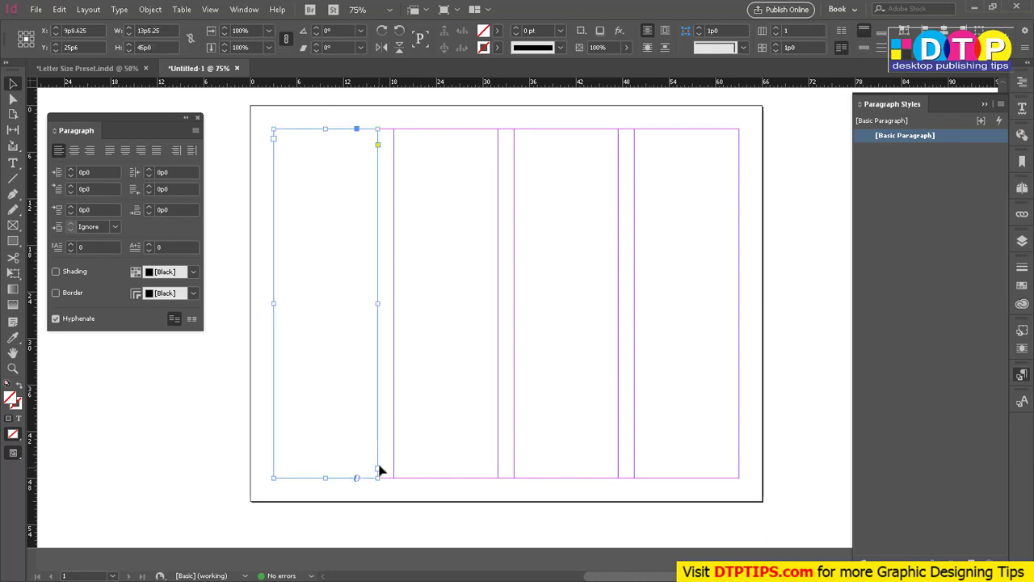
Thread the first column's text frame through new full-height frames in the second, third and fourth columns.
left_click(378, 469)
left_click_drag(395, 134, 497, 477)
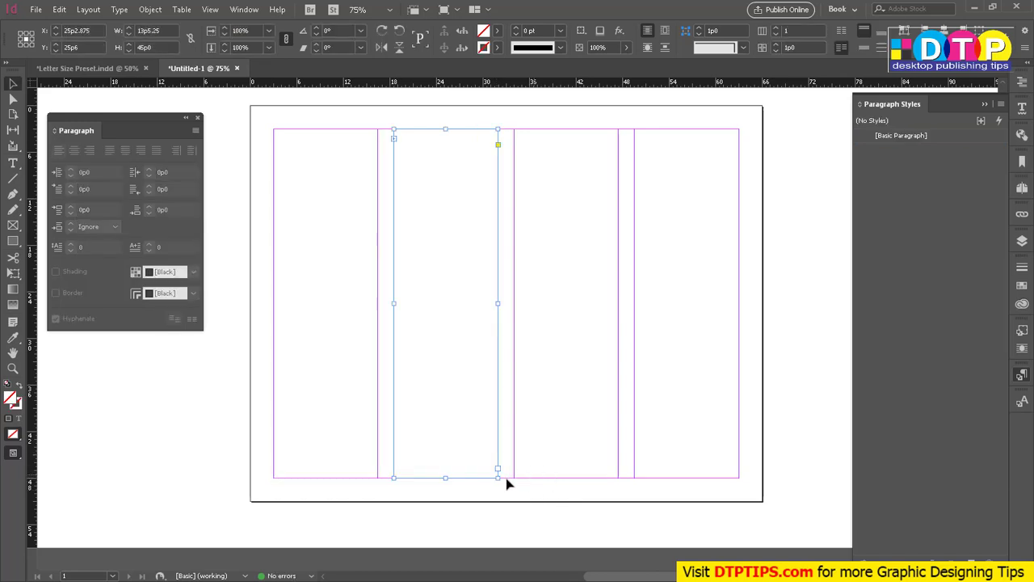
left_click_drag(515, 131, 616, 474)
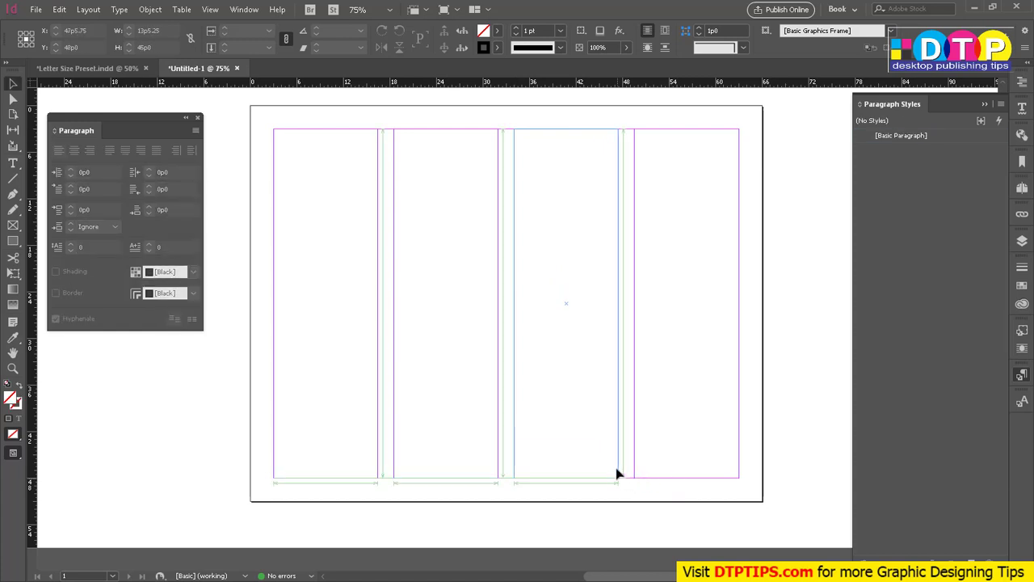
left_click(618, 469)
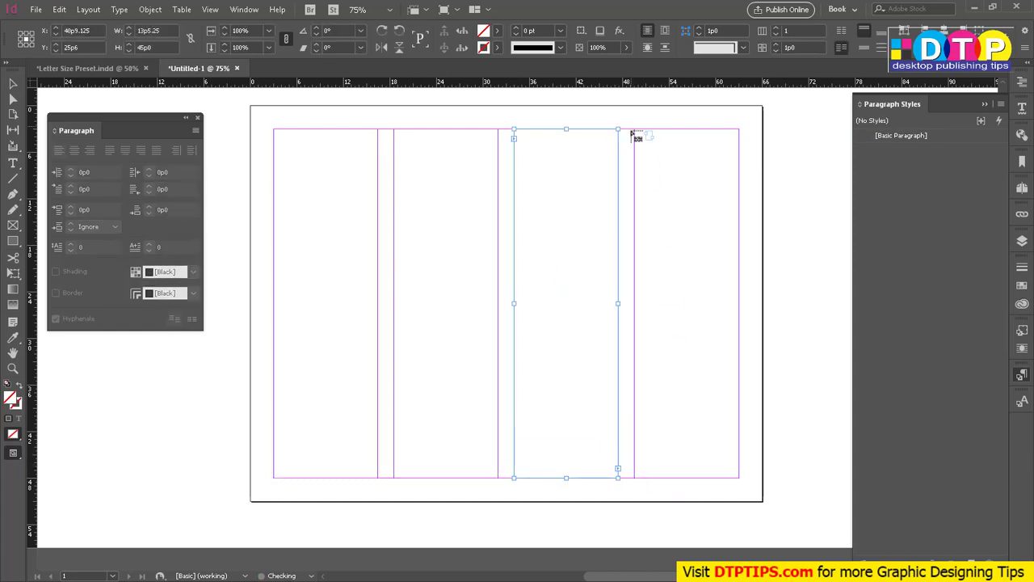
left_click_drag(635, 133, 741, 475)
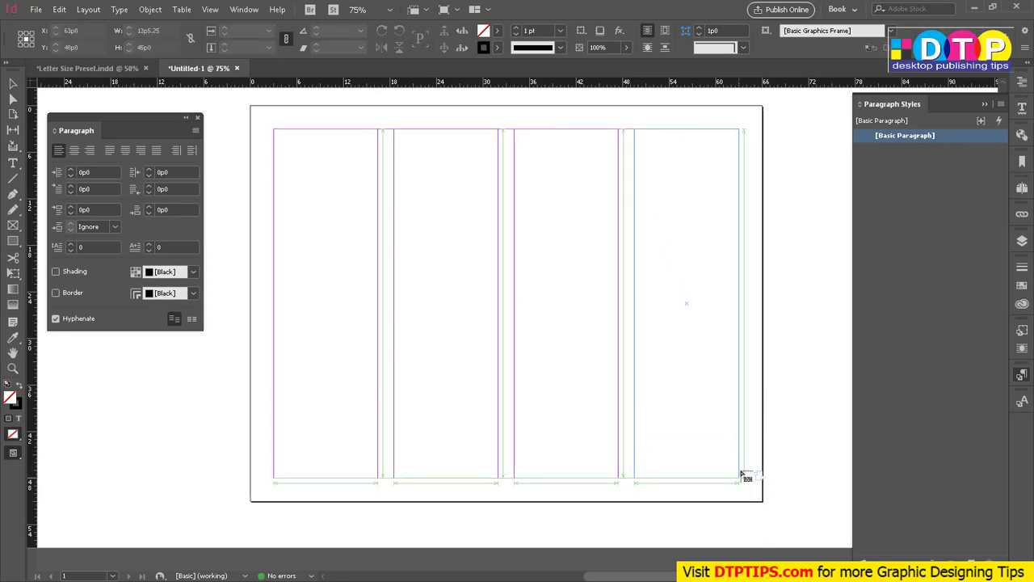
Place the text cursor in the first column's frame and fill the threaded frames with placeholder text.
left_click(312, 158)
double_click(299, 148)
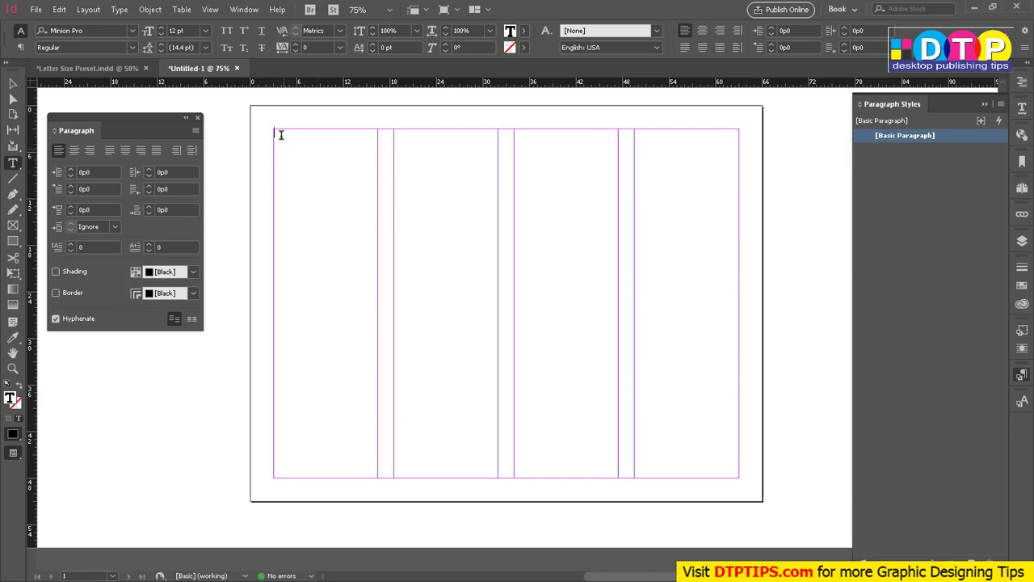
left_click(119, 10)
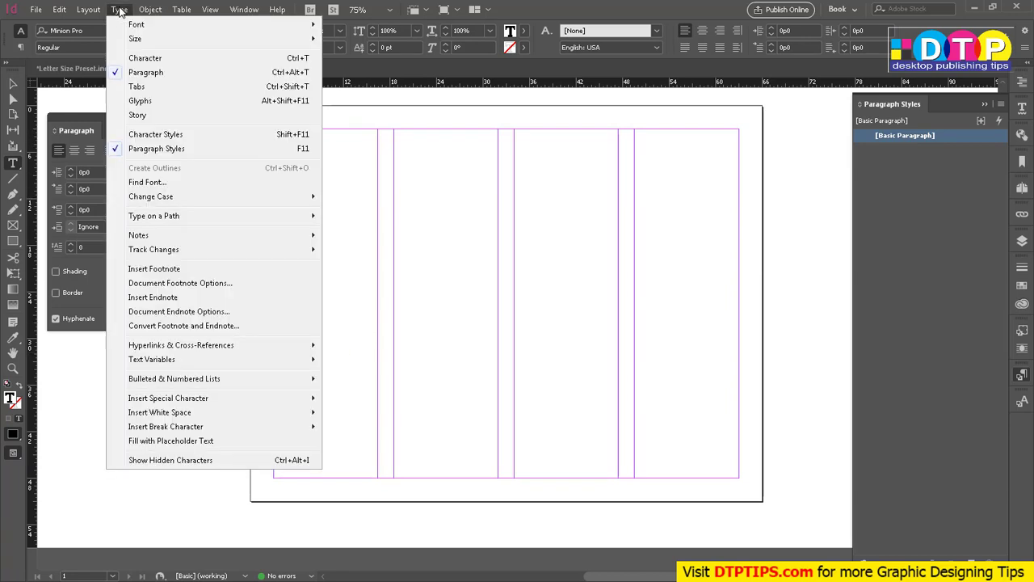
left_click(190, 441)
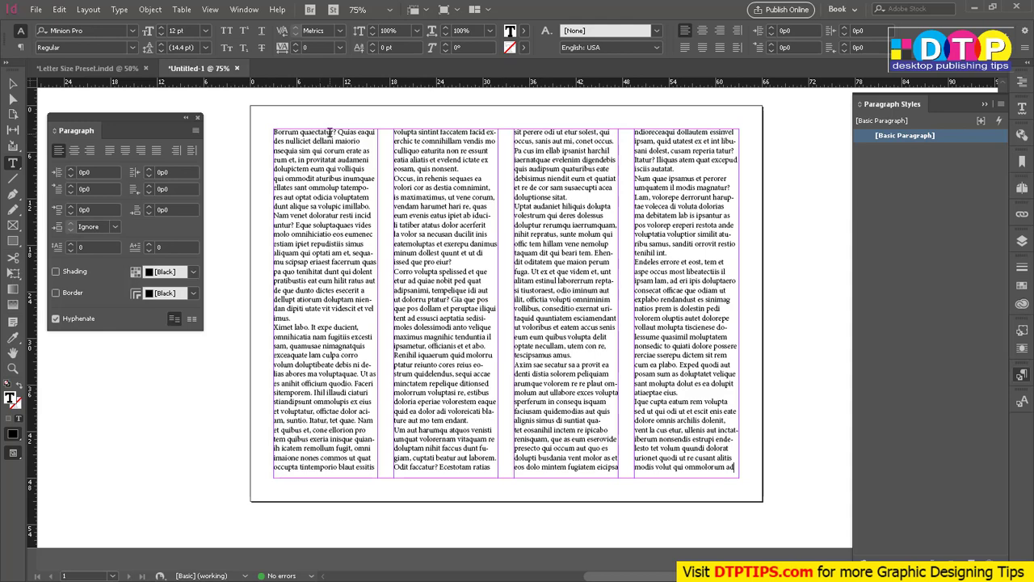
Add a new line reading "Heading 1" above the first paragraph of the first column.
left_click(361, 143)
key("Return")
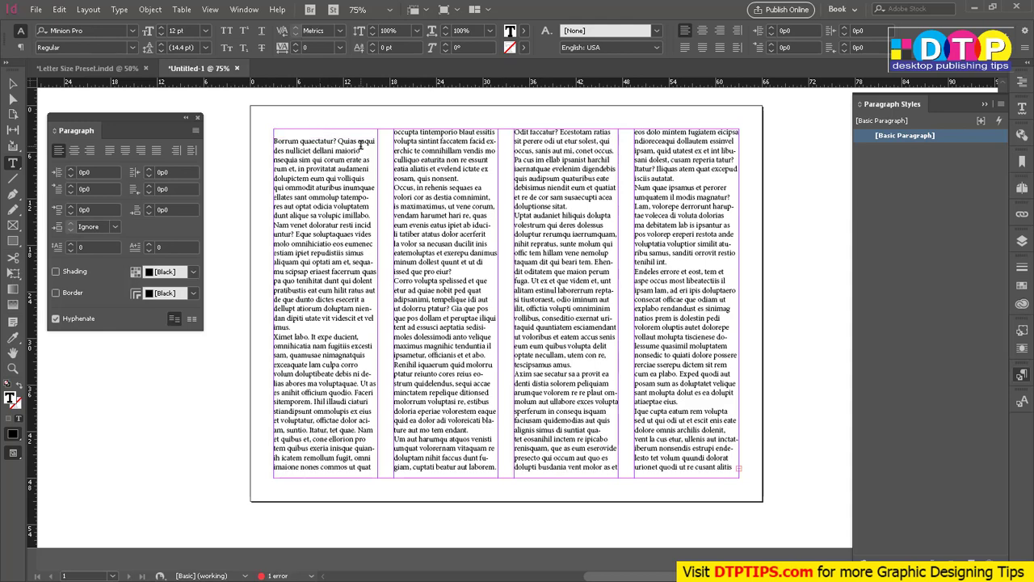
type("Heading 1")
Select the "Heading 1" line and set its font size to 15 pt.
left_click(297, 131)
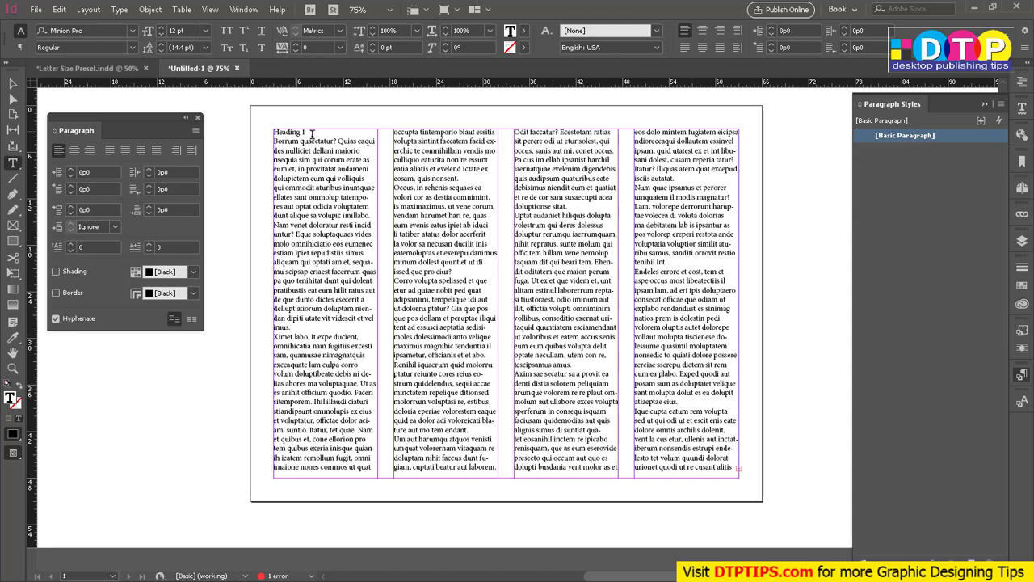
double_click(191, 30)
type("15")
key("Return")
triple_click(316, 129)
type("15")
key("Return")
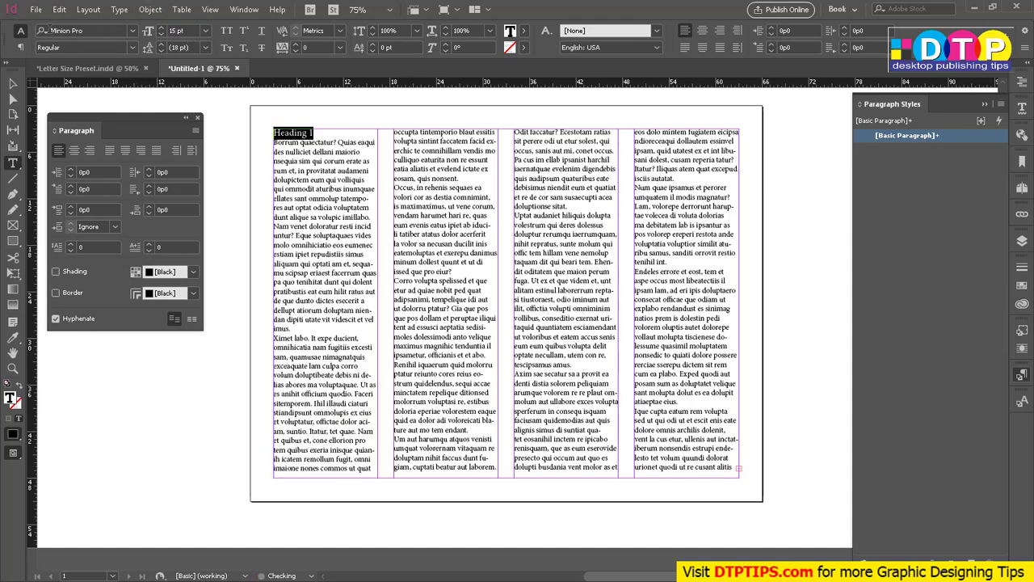
Insert a blank line and the heading "This is an example of Heading 2" above the paragraph starting "Ximet labo".
left_click(305, 337)
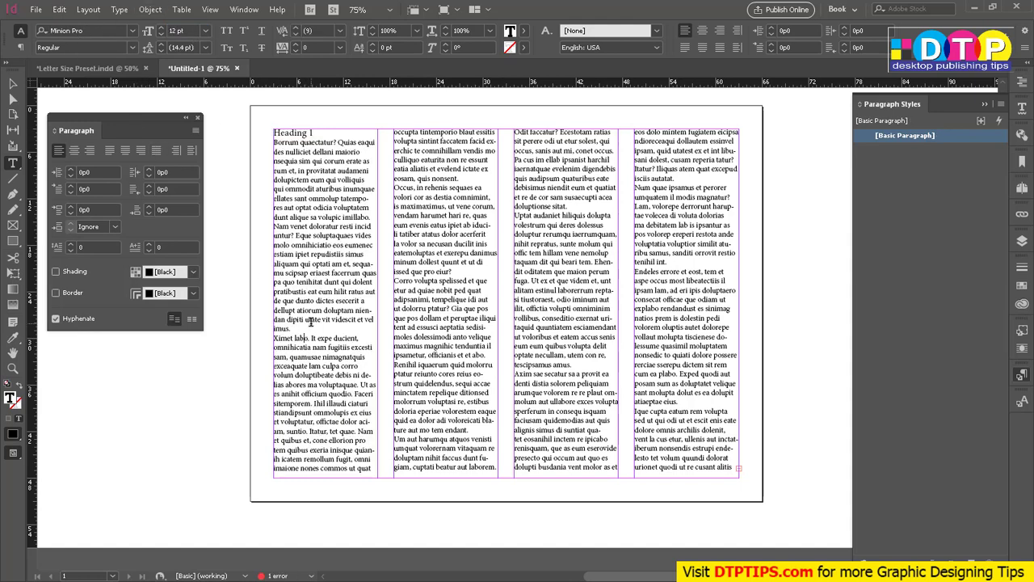
key("Return")
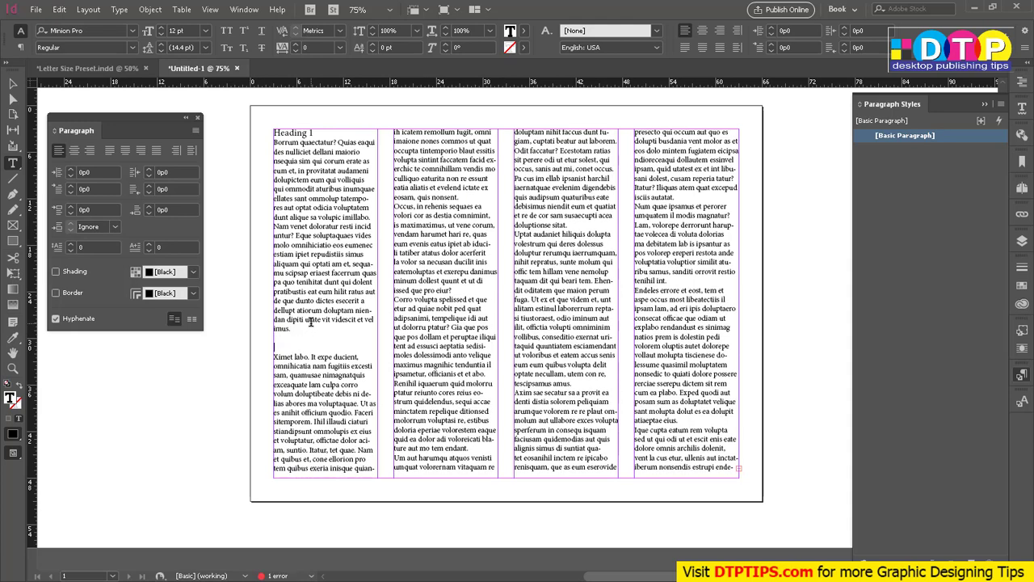
type("Heading 1")
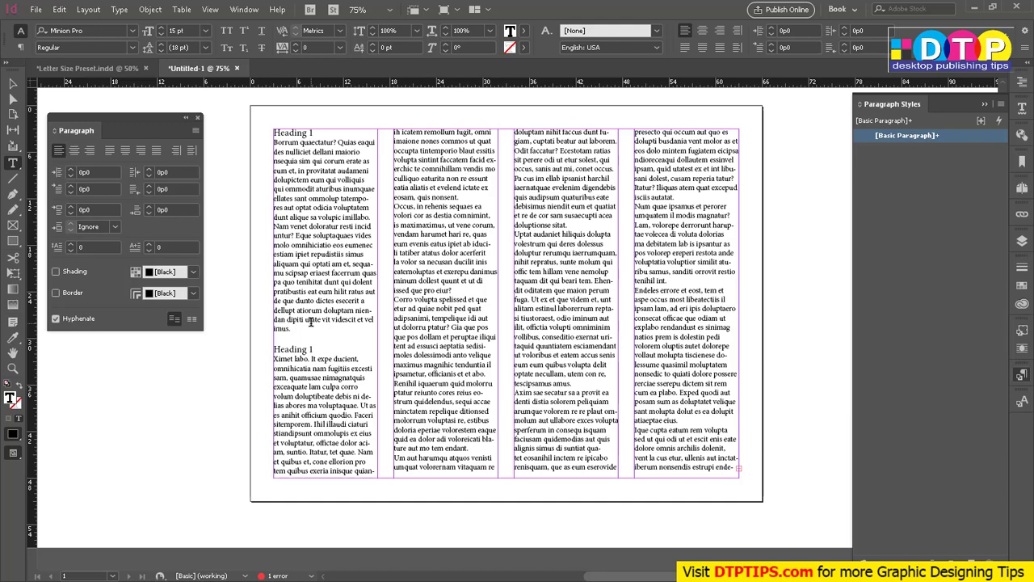
type("This is ")
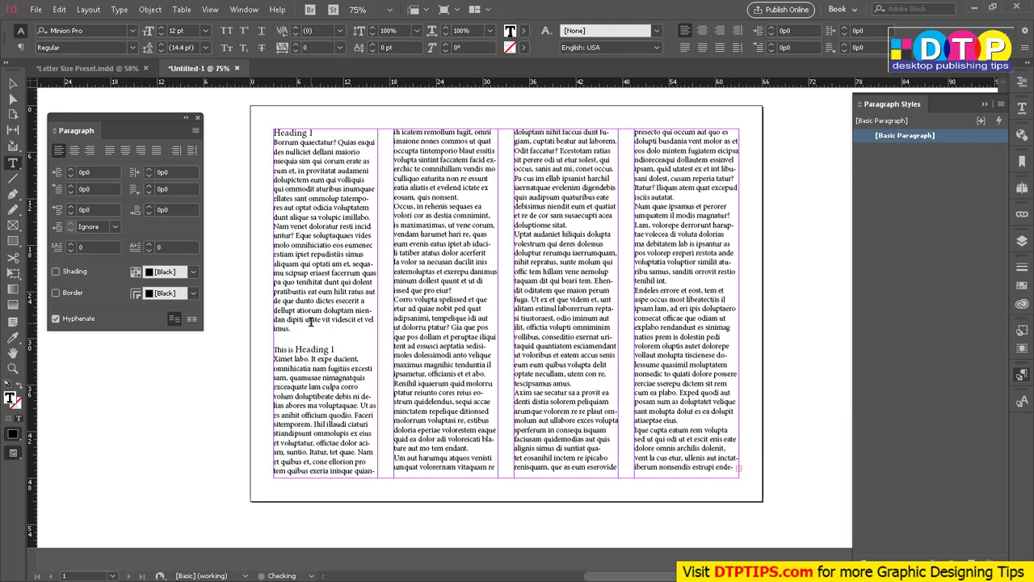
type("an example of Heading ")
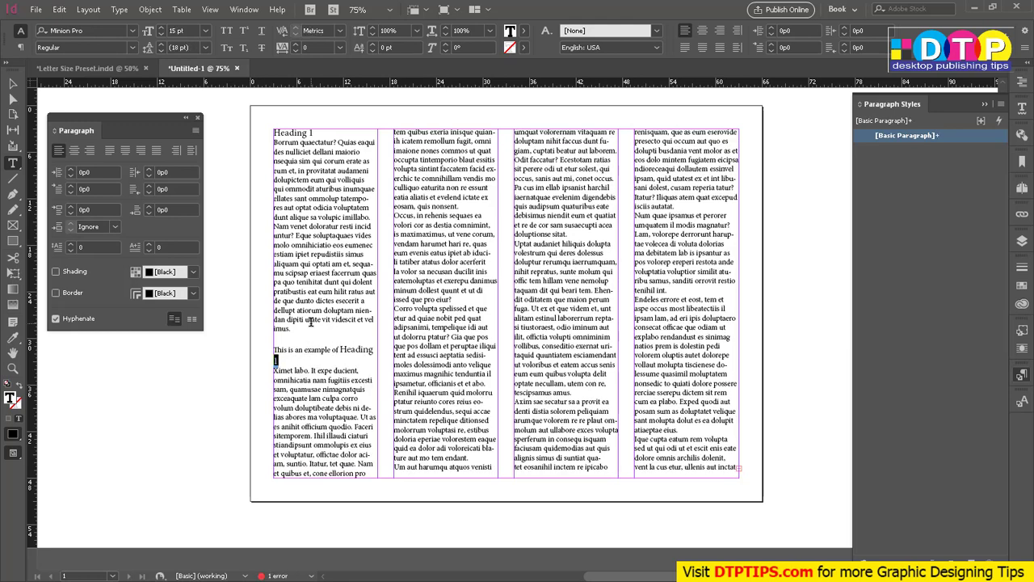
type("2")
Set the font size of the whole "This is an example of Heading 2" line to 15 pt.
triple_click(279, 355)
left_click(175, 30)
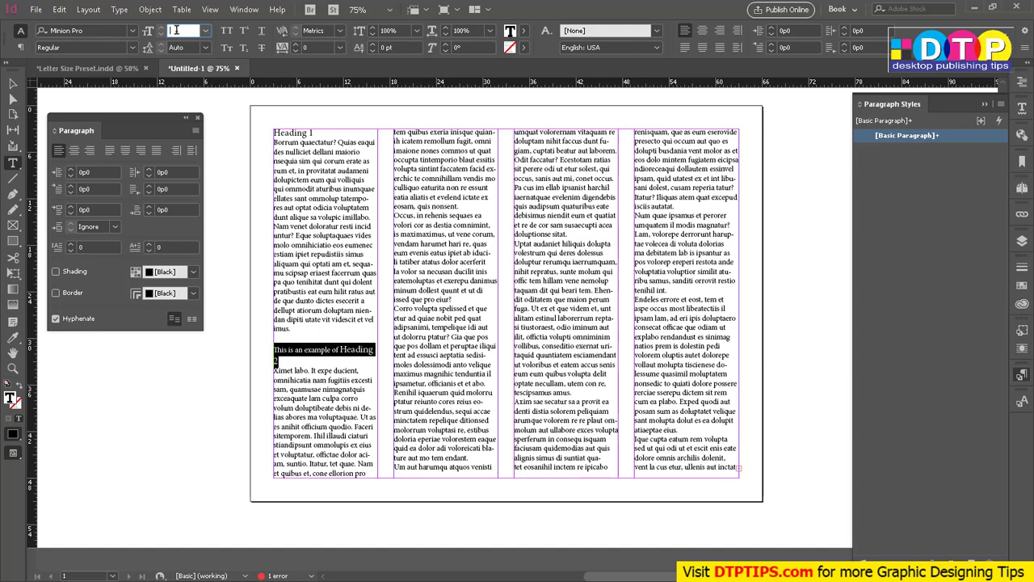
key("Return")
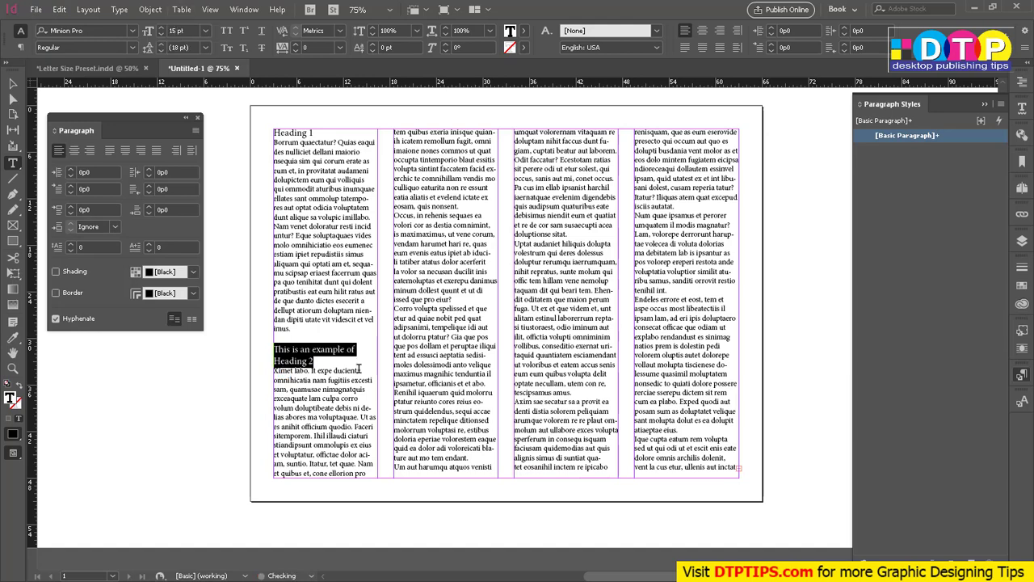
left_click(323, 365)
Split the body text into more paragraphs, with breaks before "Nam et quibus" and before "re doluptam nihit".
left_click(521, 373)
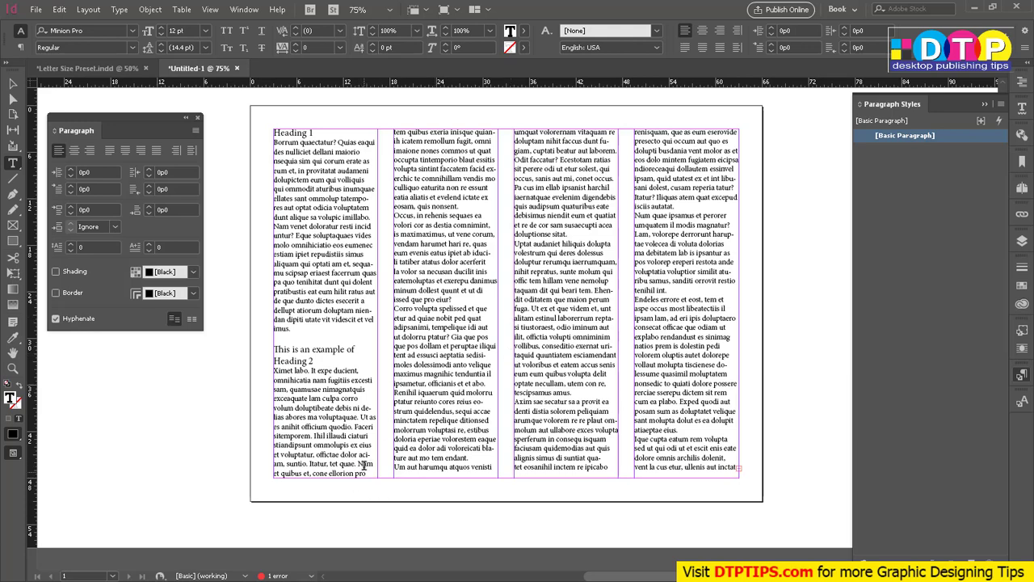
left_click(464, 469)
key("Return")
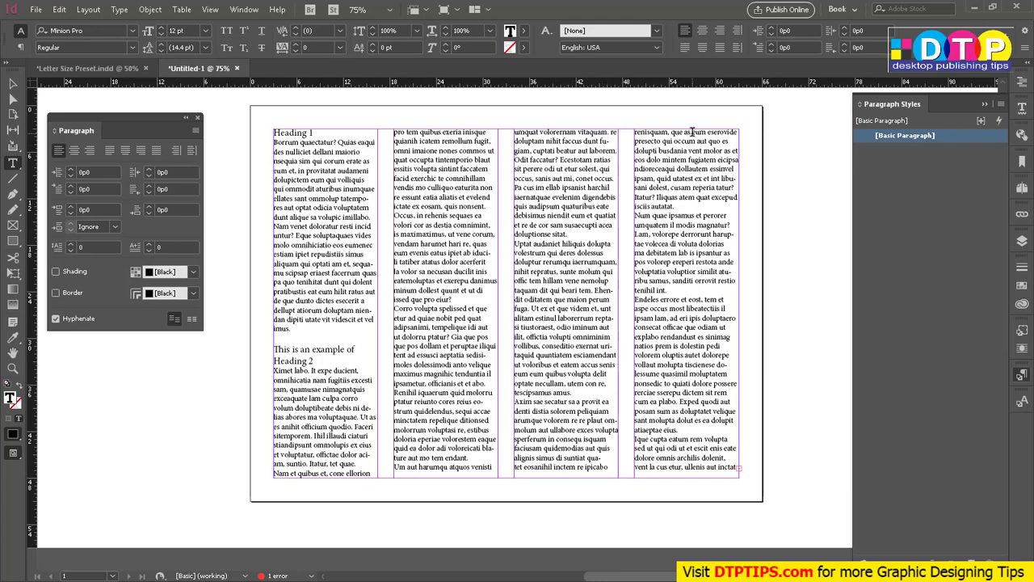
key("Return")
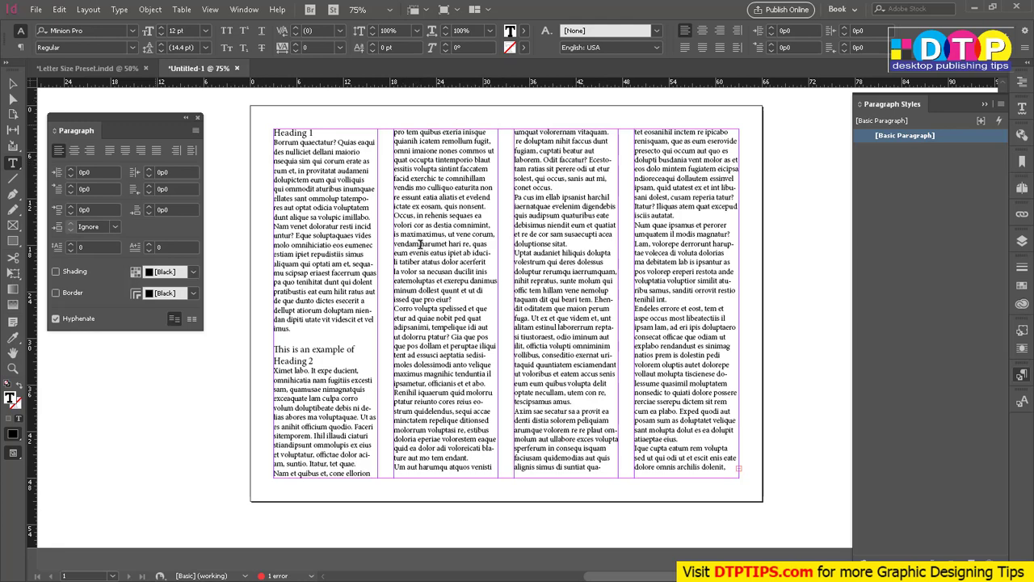
Select all the text in the threaded frames and set its space before to 5 picas.
key("ctrl+a")
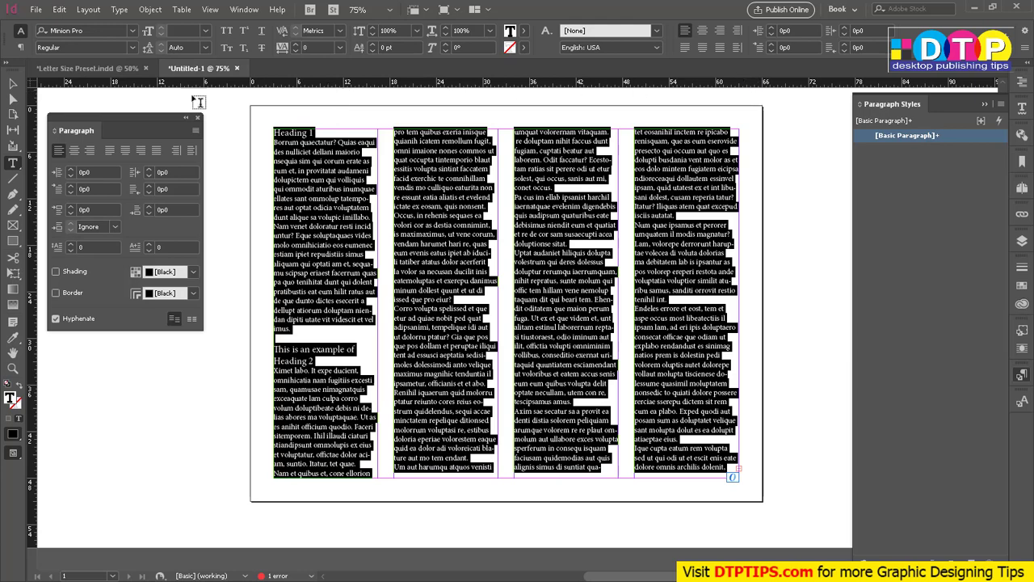
left_click(20, 47)
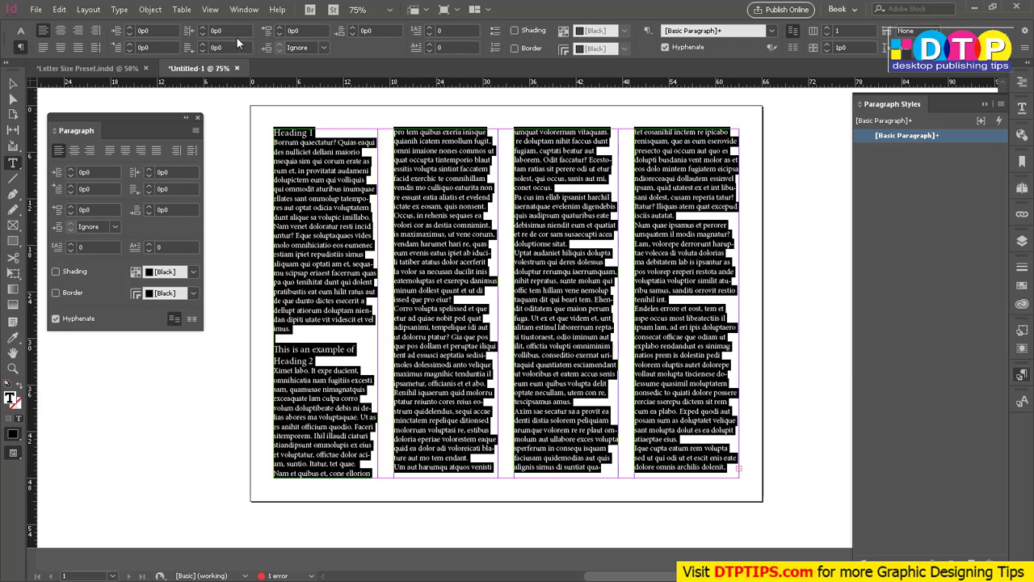
left_click(307, 30)
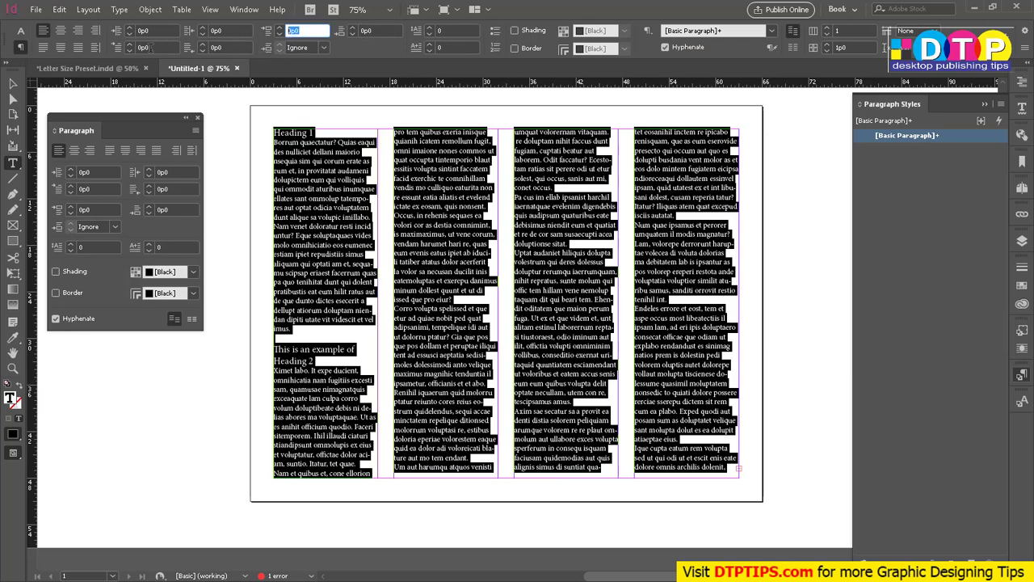
type("5")
key("Return")
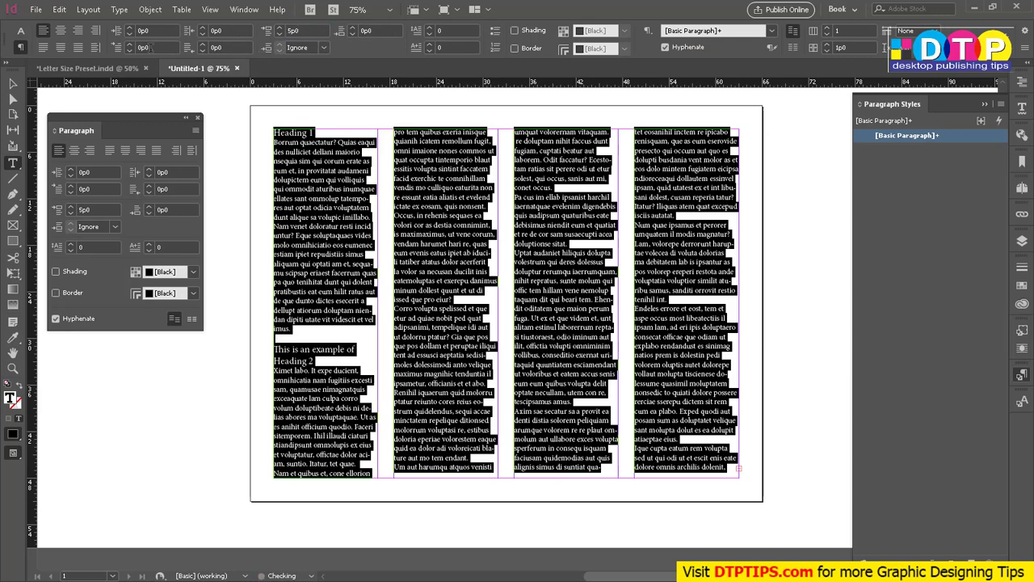
Try space-before values of 5 pt and 9 picas on the selected text.
left_click(307, 31)
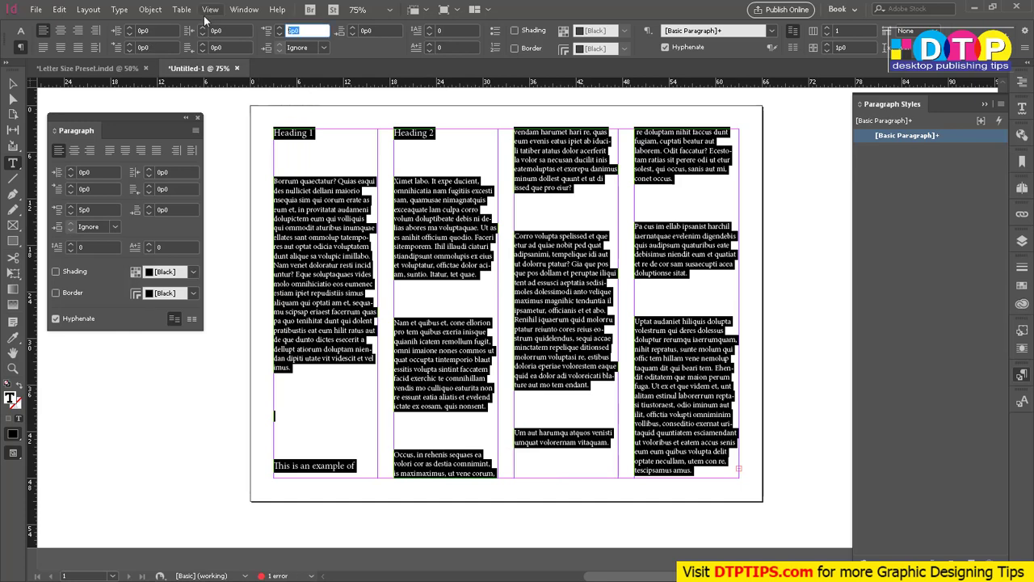
type("5")
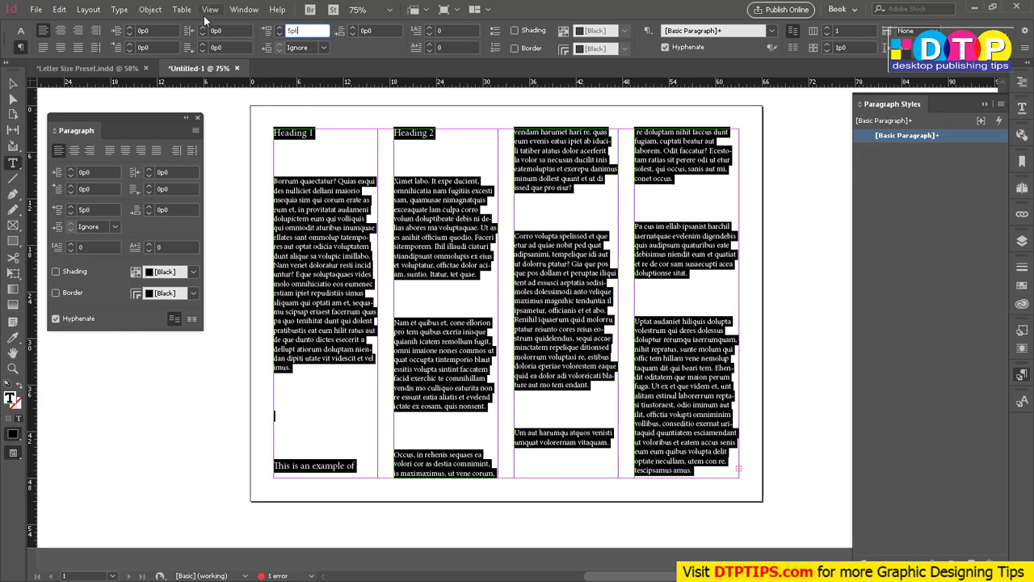
type("pt")
key("Return")
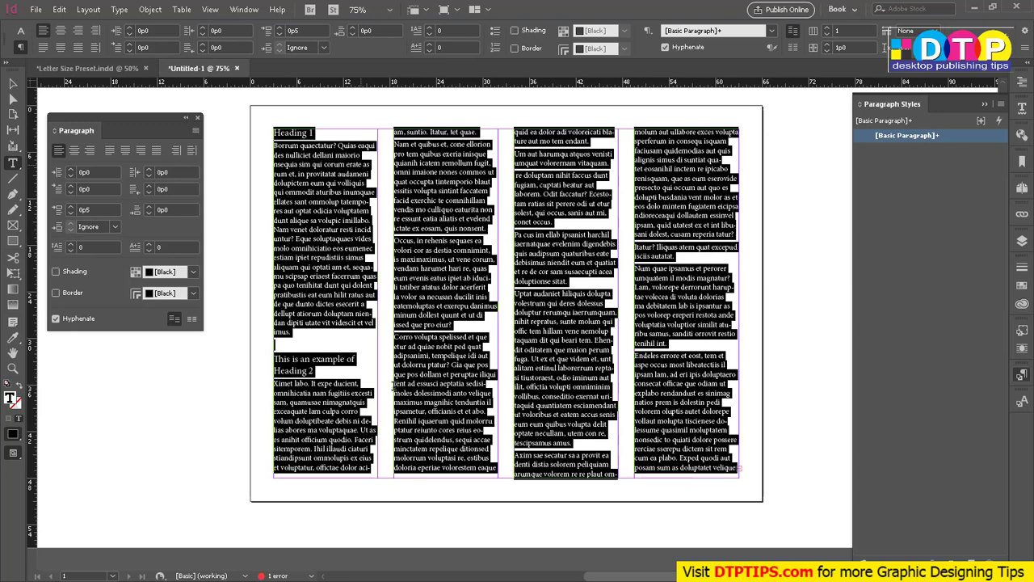
left_click(307, 30)
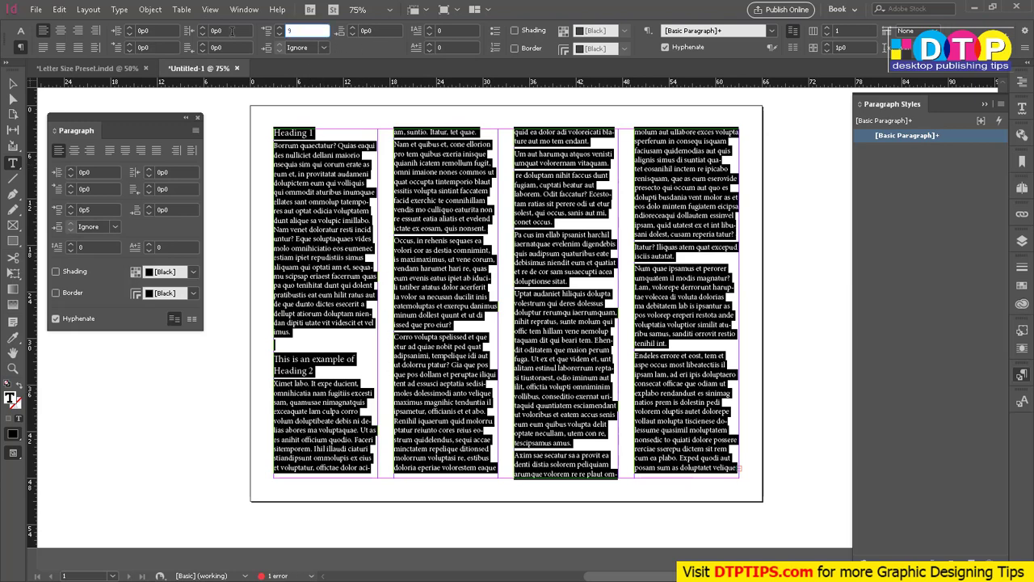
key("Return")
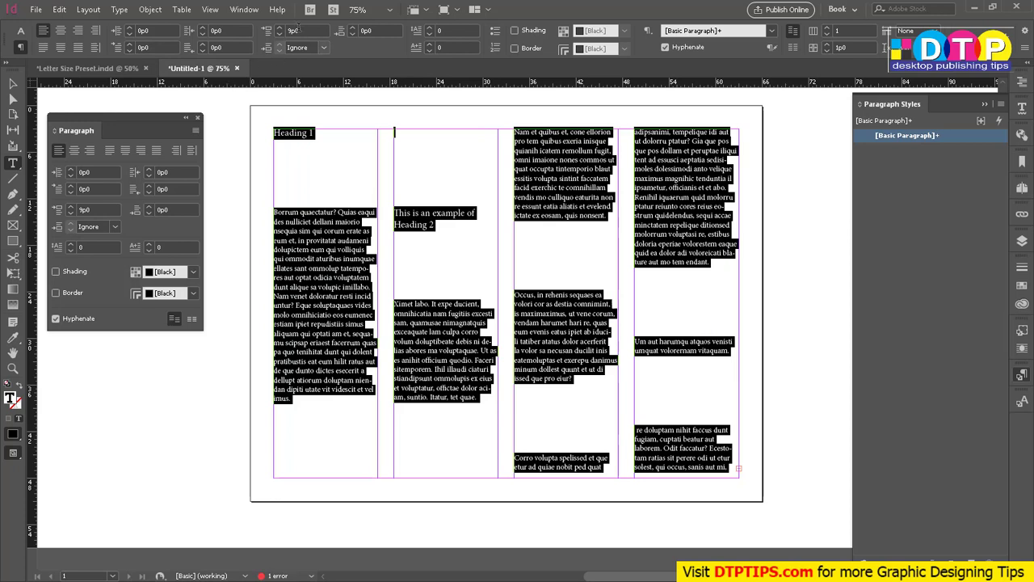
Switch the ruler units to points and set the selected text's space before to 10 pt.
right_click(33, 85)
left_click(54, 112)
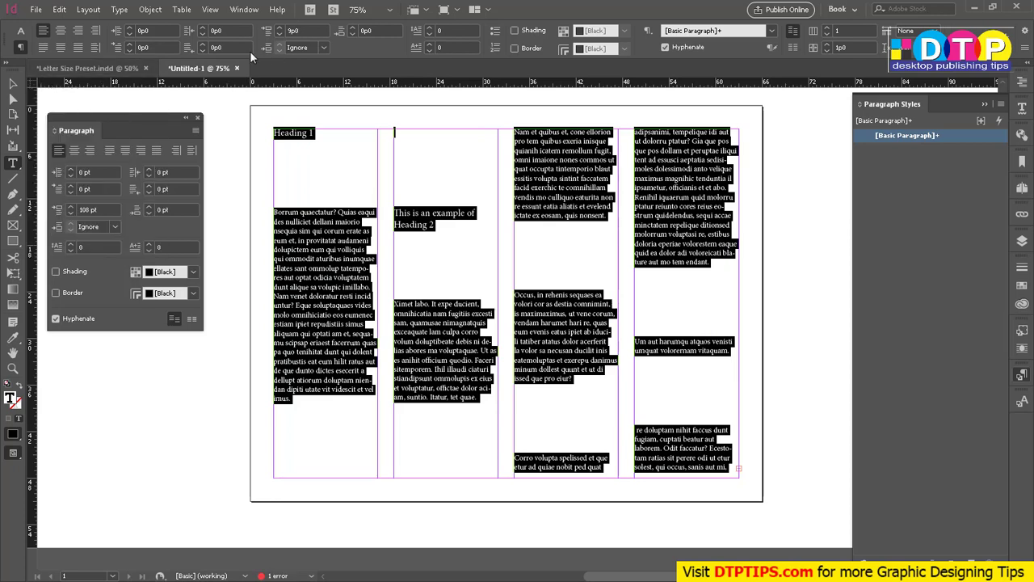
triple_click(314, 34)
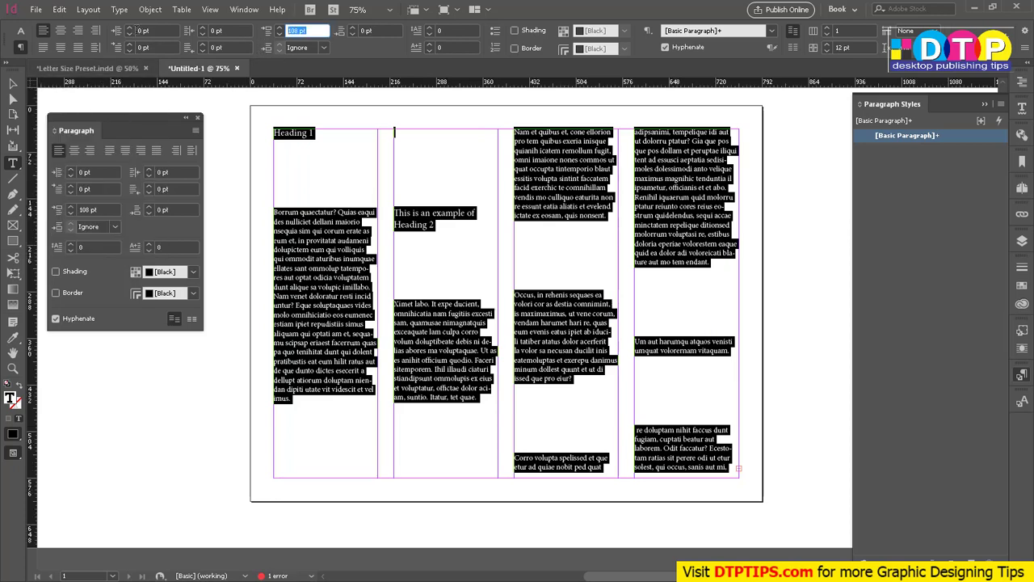
type("10 pt")
key("Return")
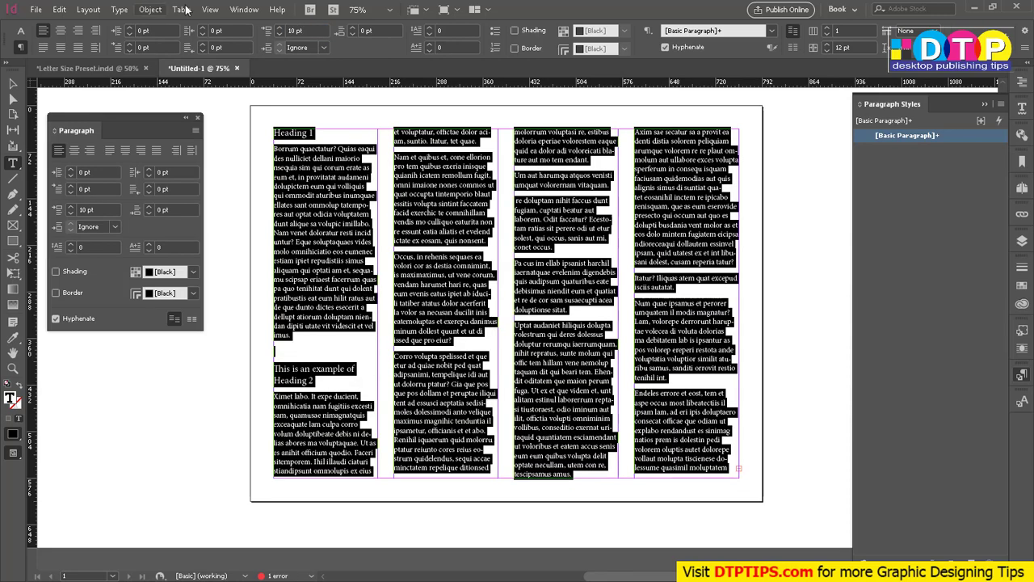
left_click(489, 204)
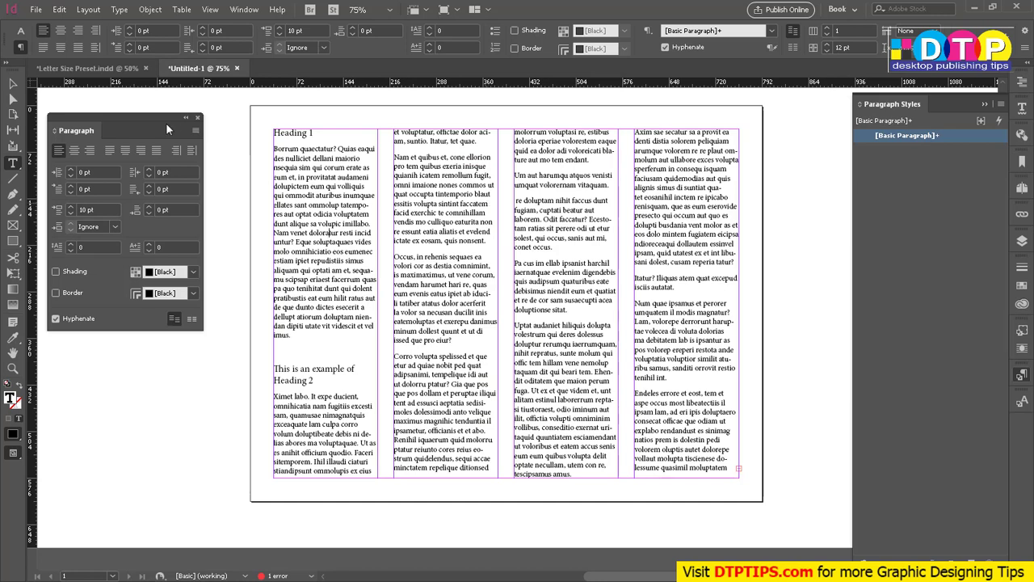
key("Escape")
left_click(204, 454)
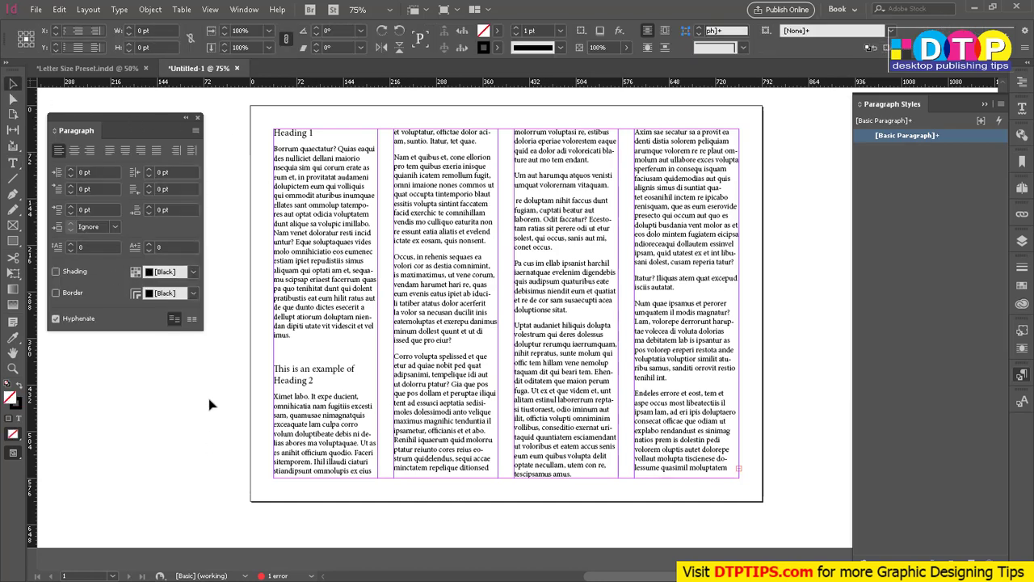
key("ctrl+v")
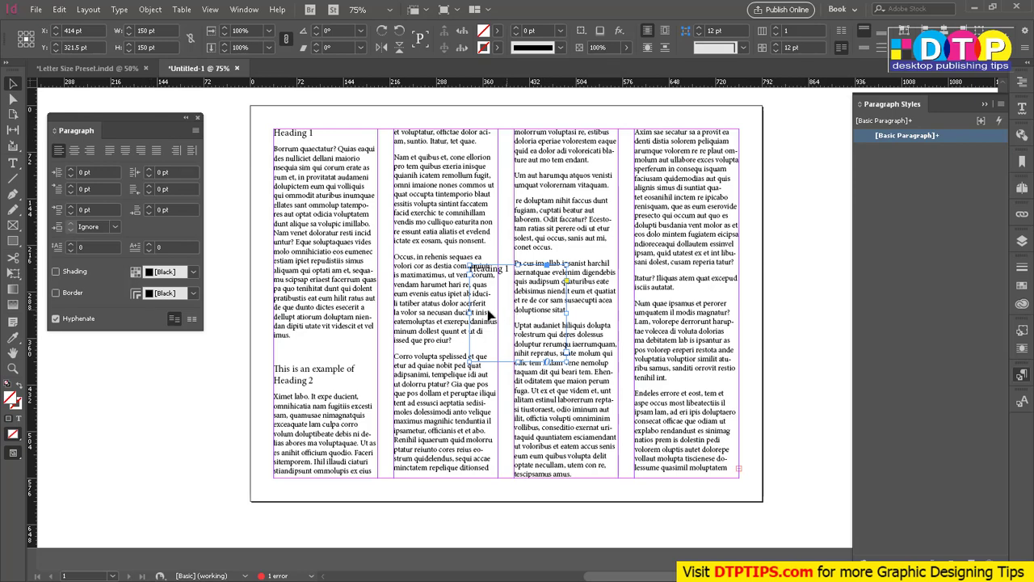
key("Delete")
Copy the paragraph style options list from Letter Size Preset.indd into the Untitled-1 document and place it on the pasteboard right of the page.
left_click(104, 69)
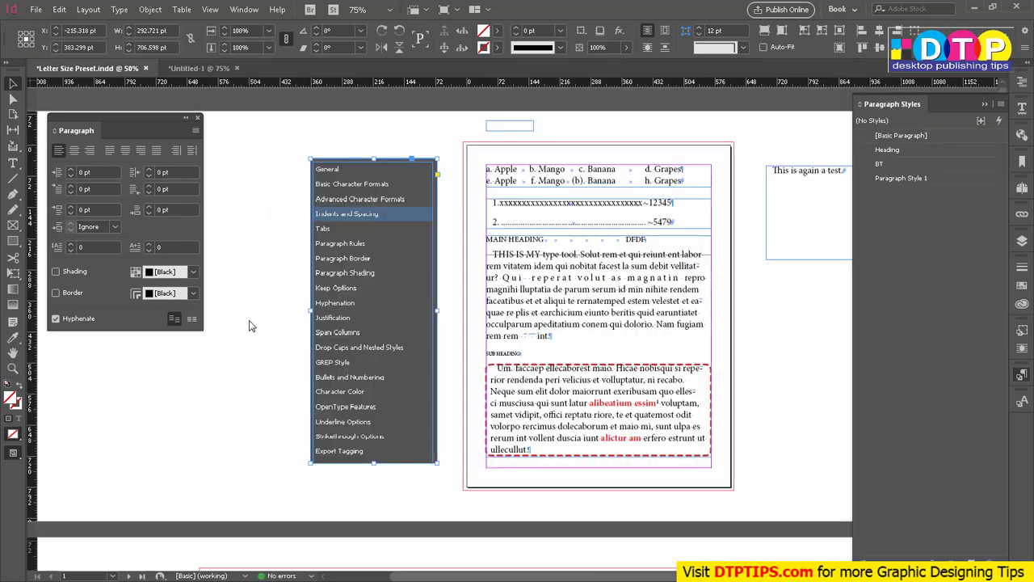
left_click(198, 68)
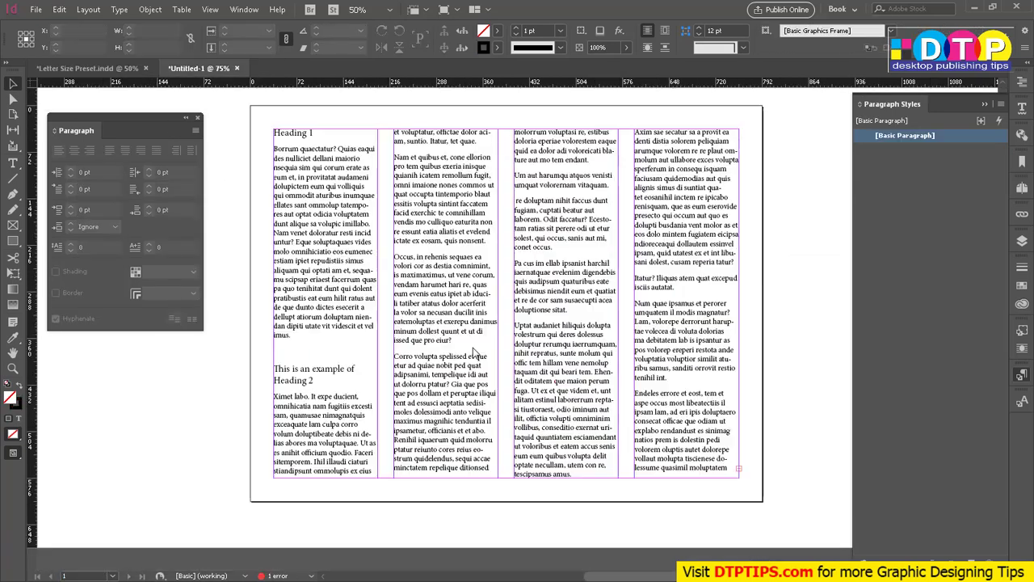
key("ctrl+v")
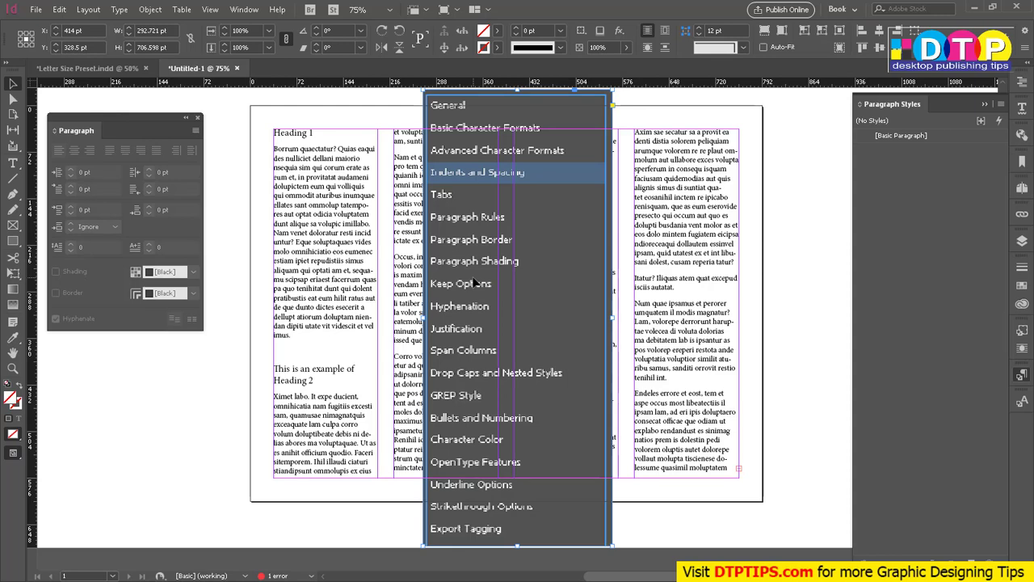
left_click_drag(575, 95, 931, 99)
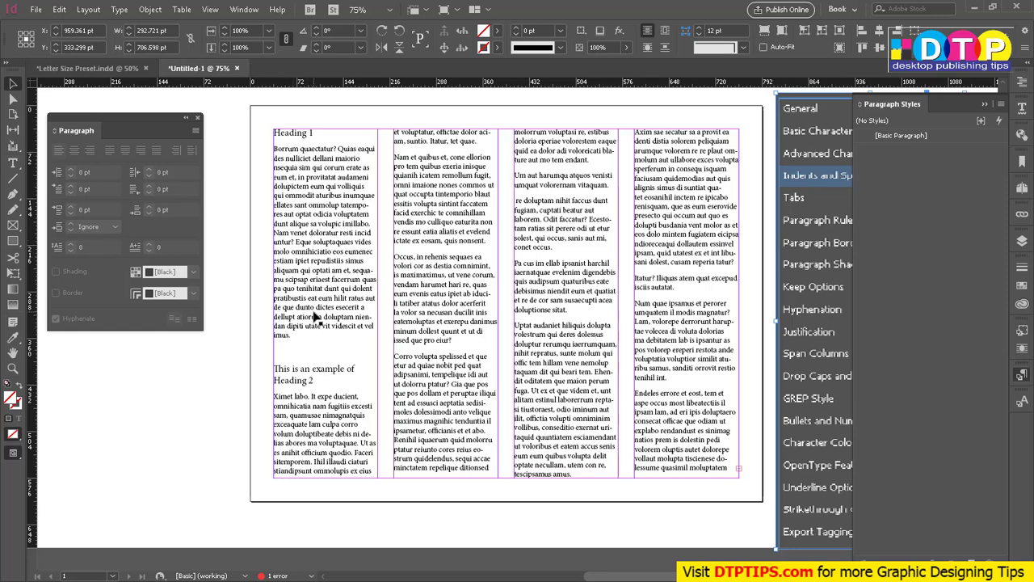
left_click(342, 449)
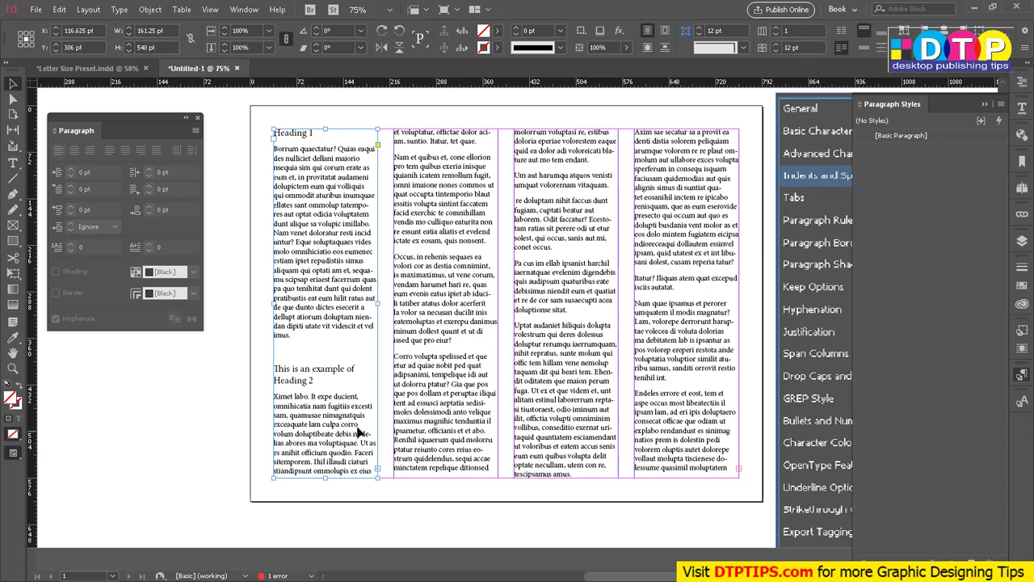
left_click(497, 457)
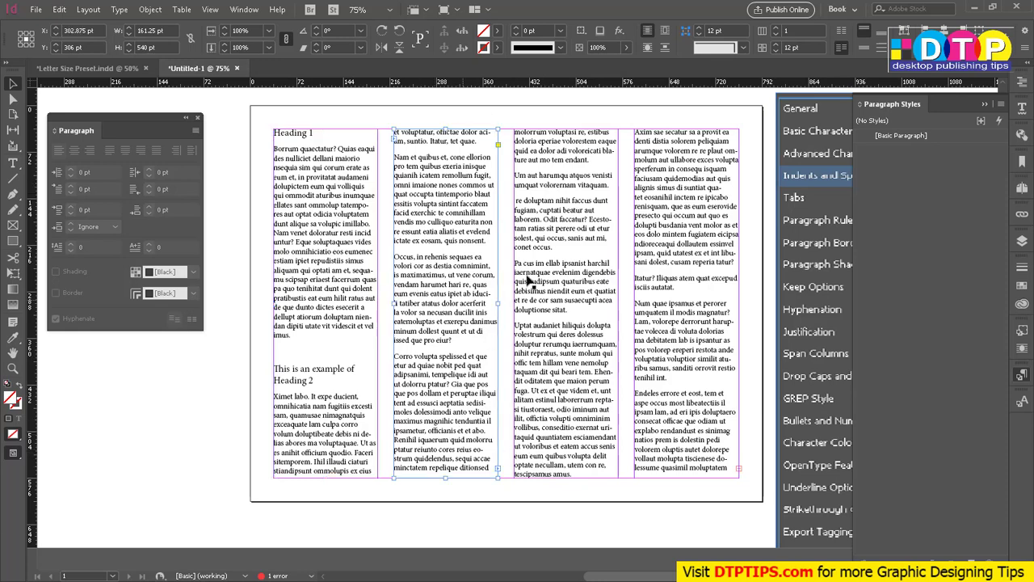
left_click(334, 437)
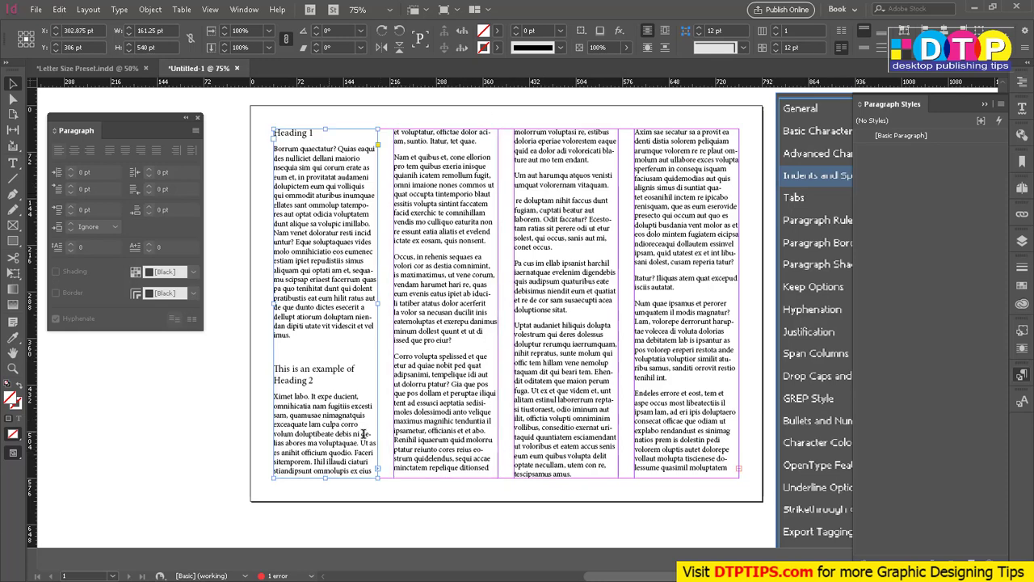
Turn on Keep Lines Together for the body paragraph below Heading 2, with 2 lines at its start and end and Start Paragraph left at Anywhere.
double_click(363, 434)
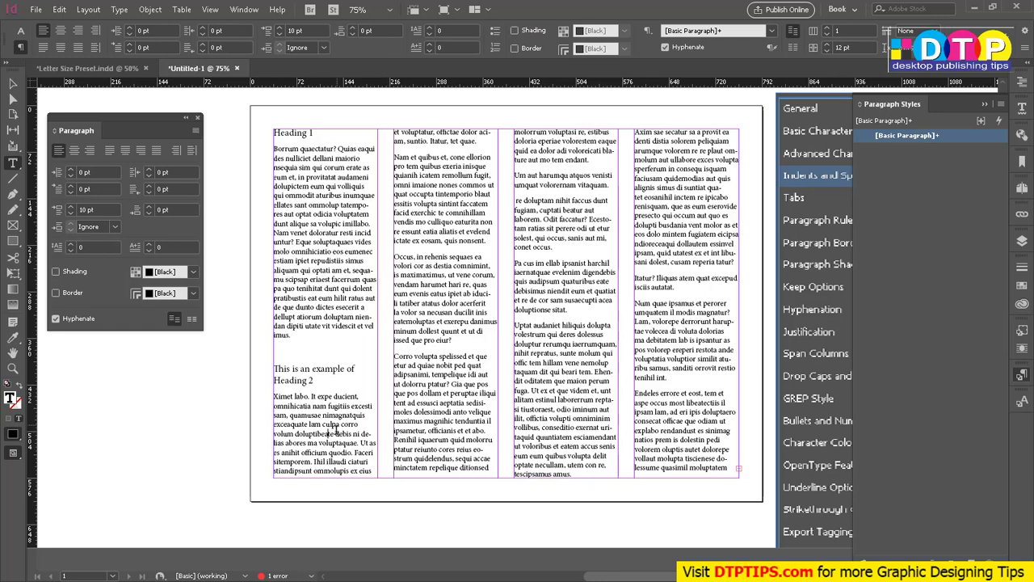
left_click(196, 130)
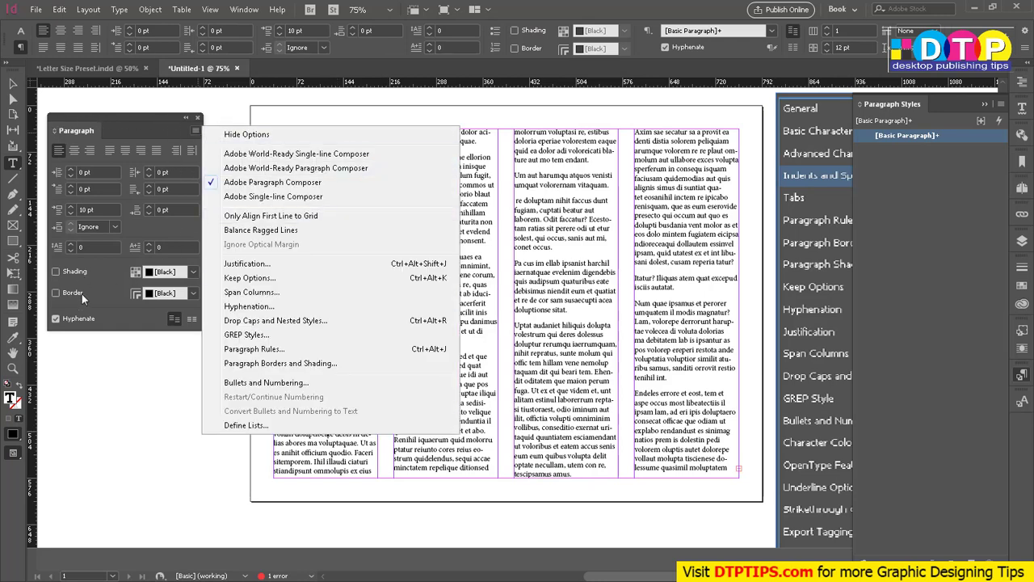
left_click(119, 10)
left_click(119, 9)
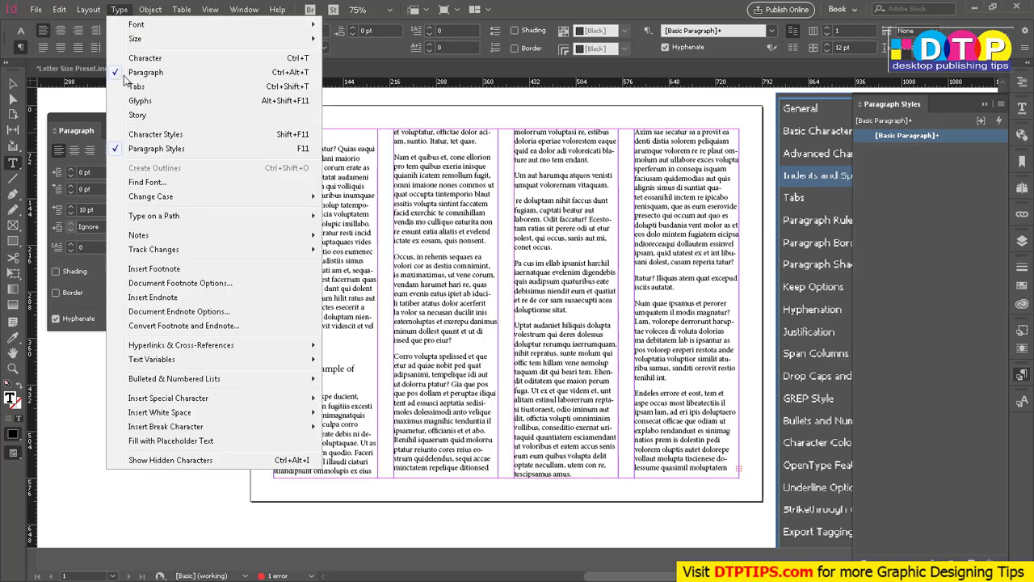
left_click(64, 120)
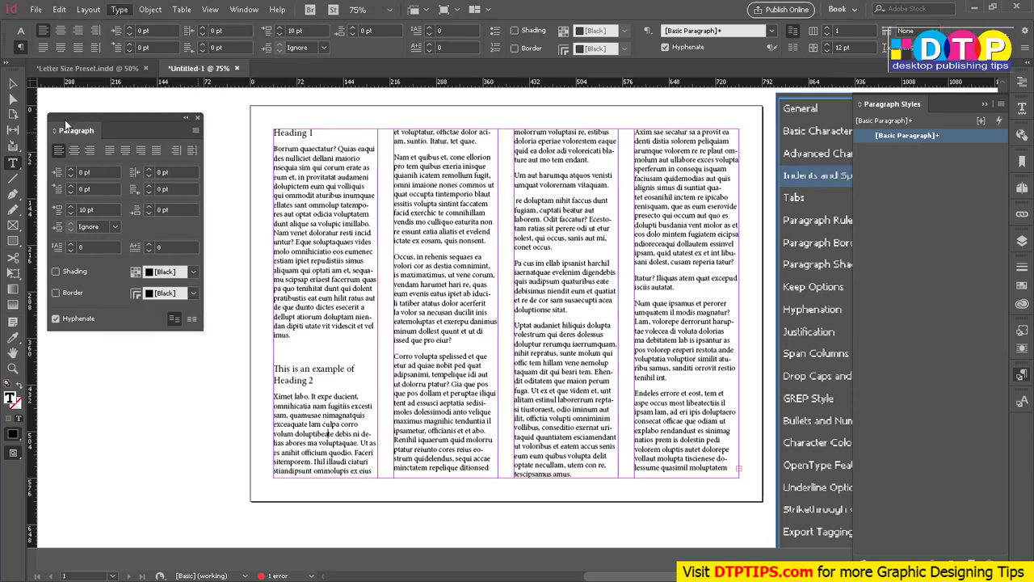
left_click(195, 131)
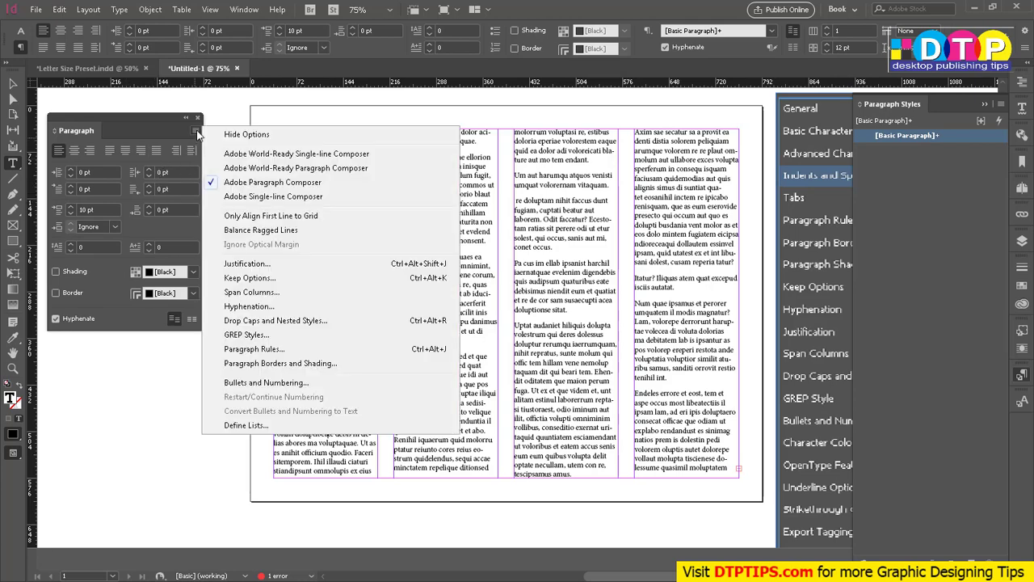
left_click(242, 278)
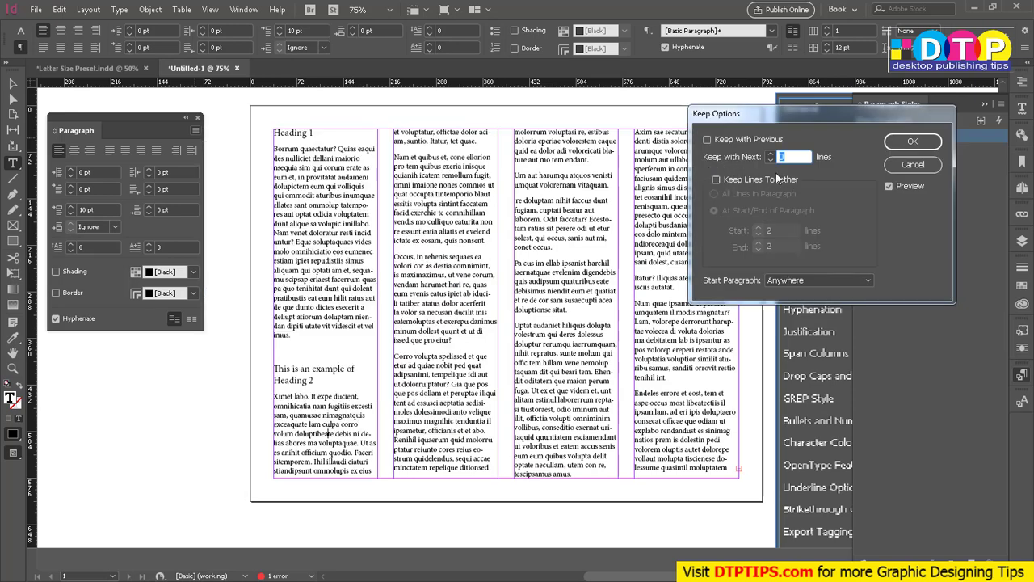
left_click_drag(748, 117, 591, 112)
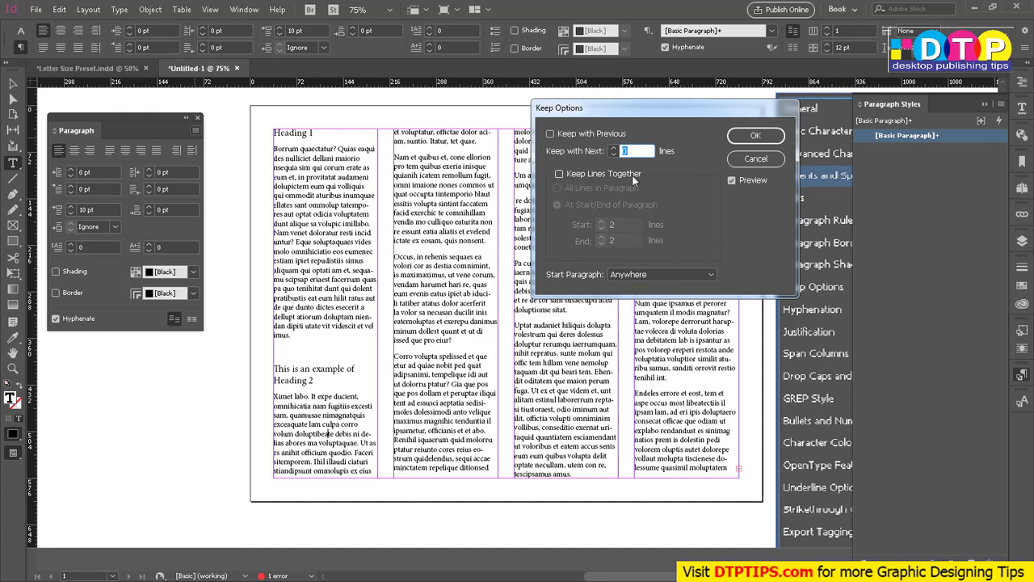
left_click(560, 173)
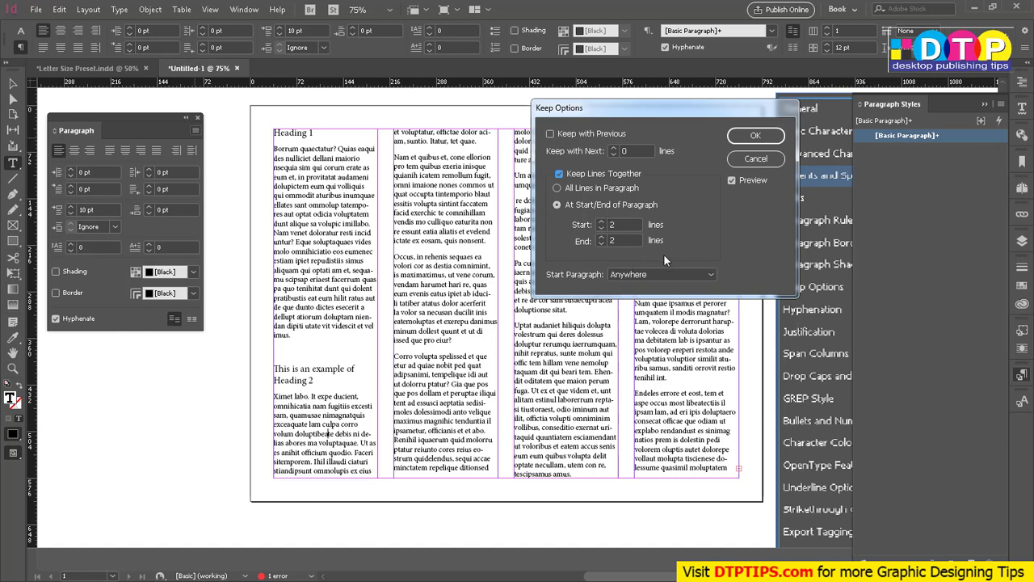
left_click(712, 276)
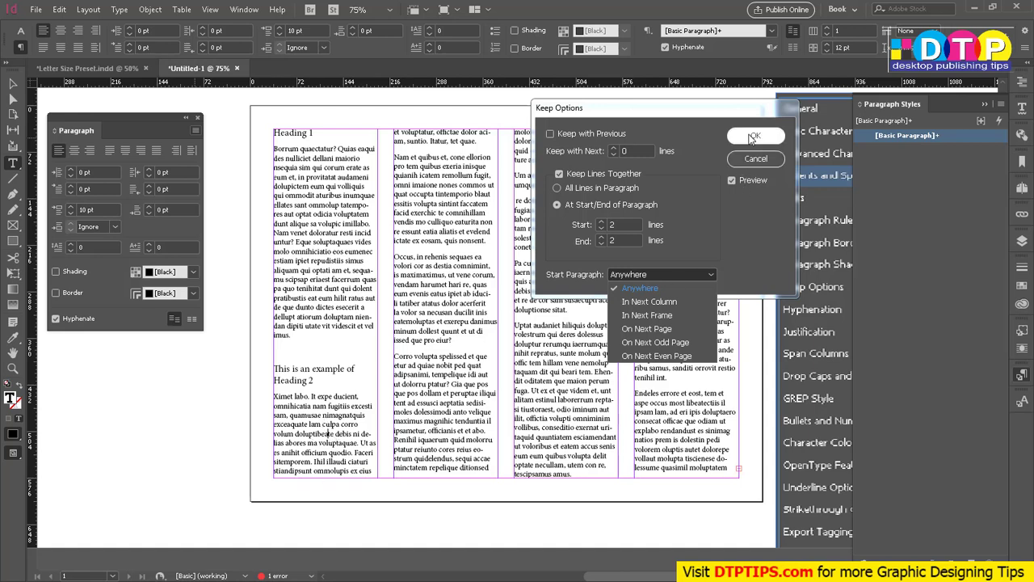
left_click(737, 217)
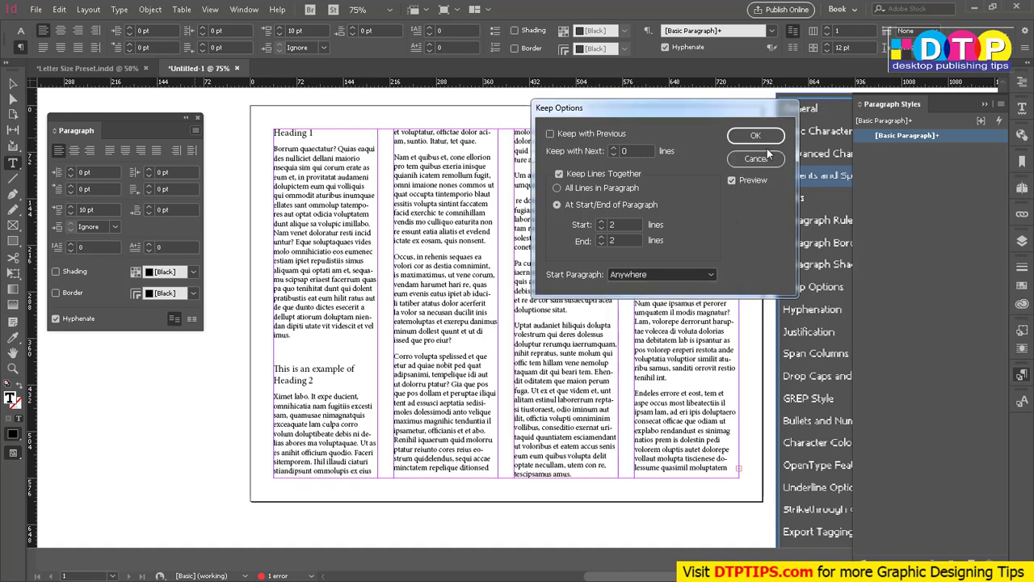
left_click(756, 137)
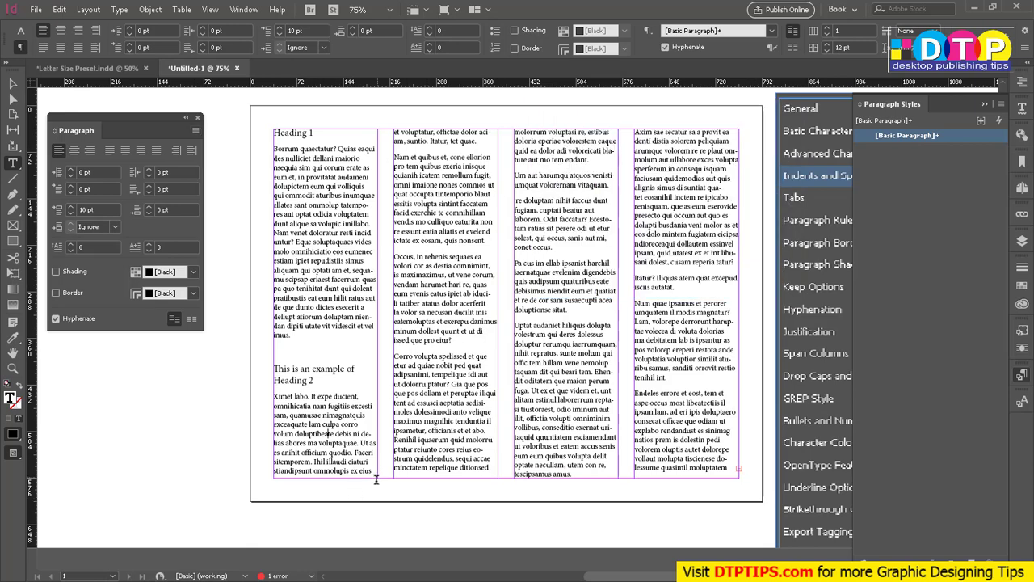
Extend the first column's text frame downward to 551 pt high and the second column's to 605 pt high.
left_click(13, 83)
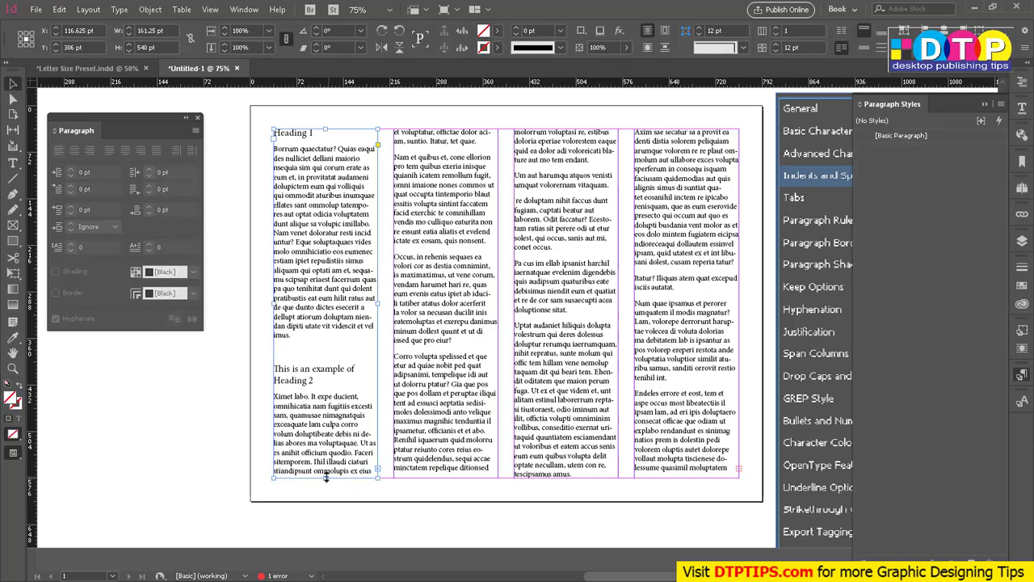
left_click_drag(326, 478, 326, 485)
left_click(273, 481)
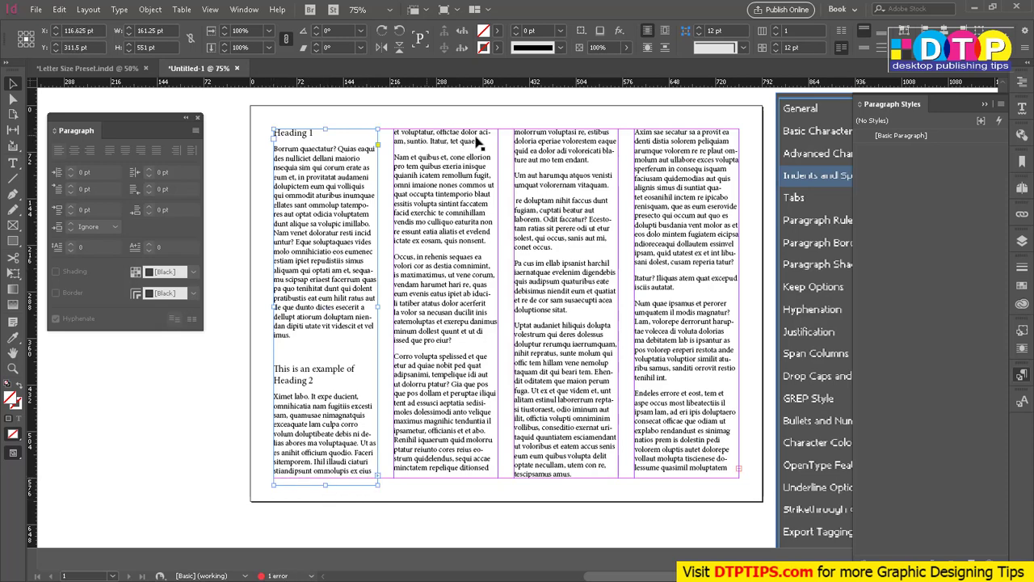
left_click(448, 467)
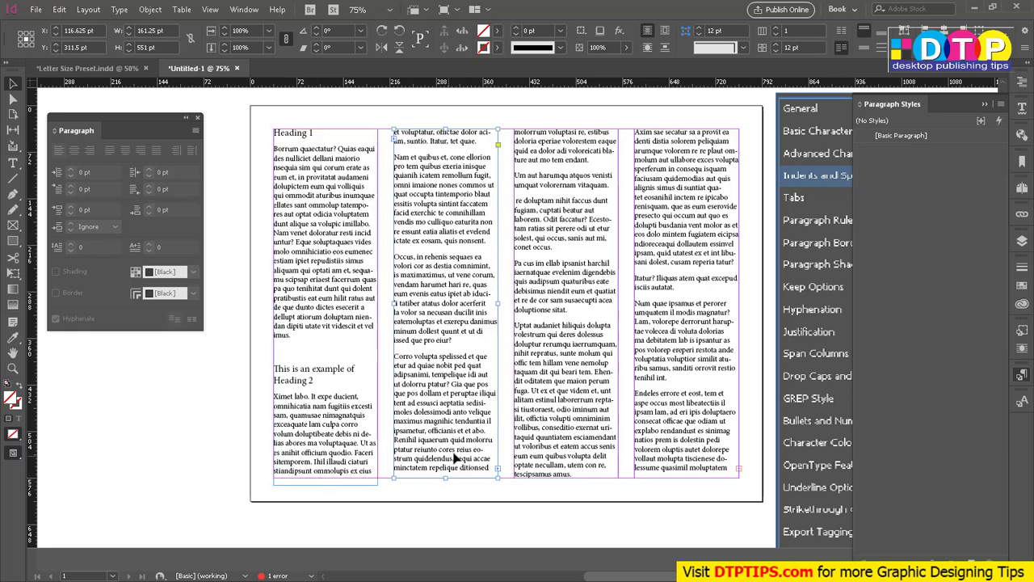
left_click_drag(445, 477, 444, 519)
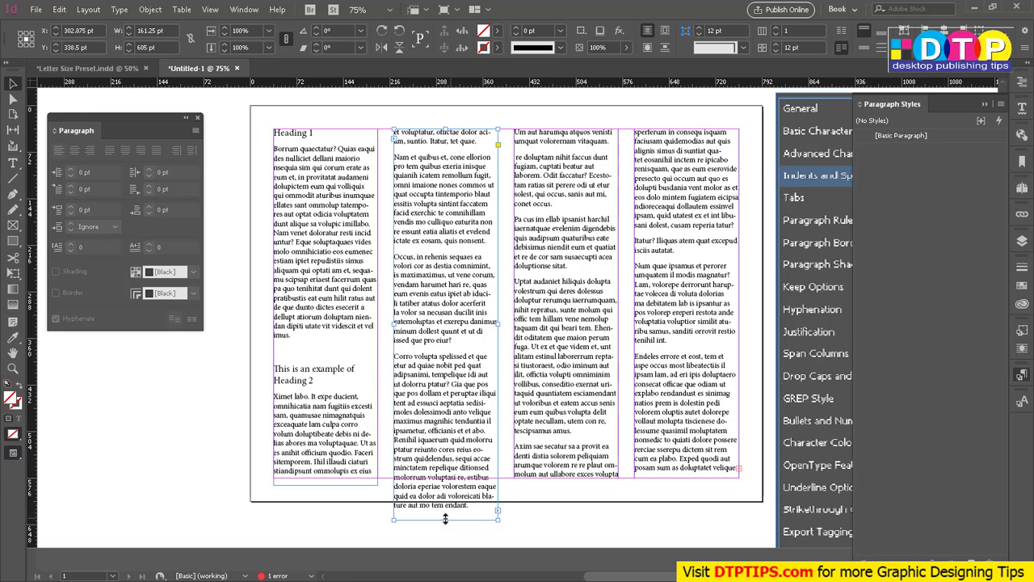
Merge the "Um aut" paragraph into the one before it and highlight its last line at the top of the third column.
double_click(477, 505)
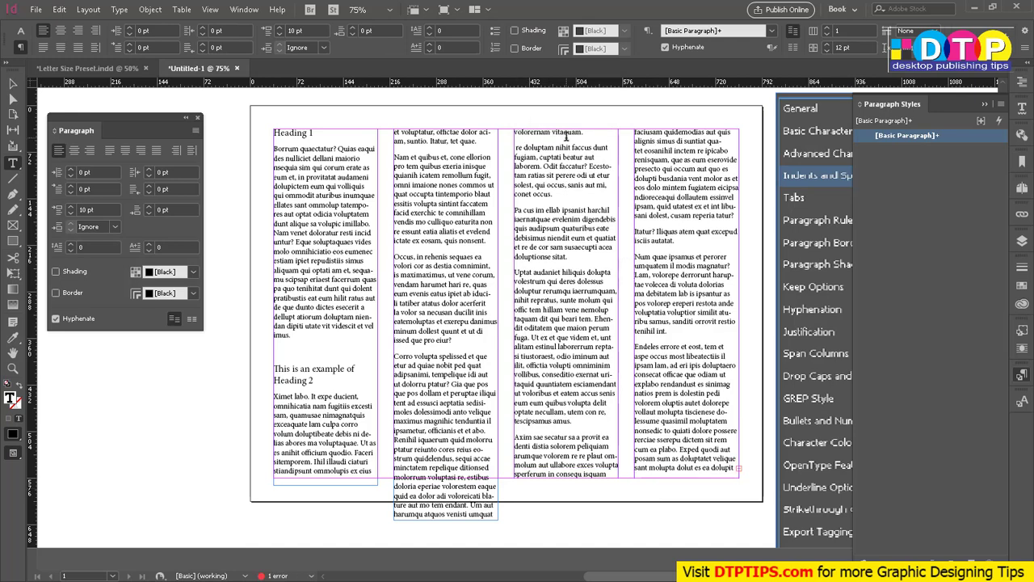
left_click_drag(527, 132, 577, 132)
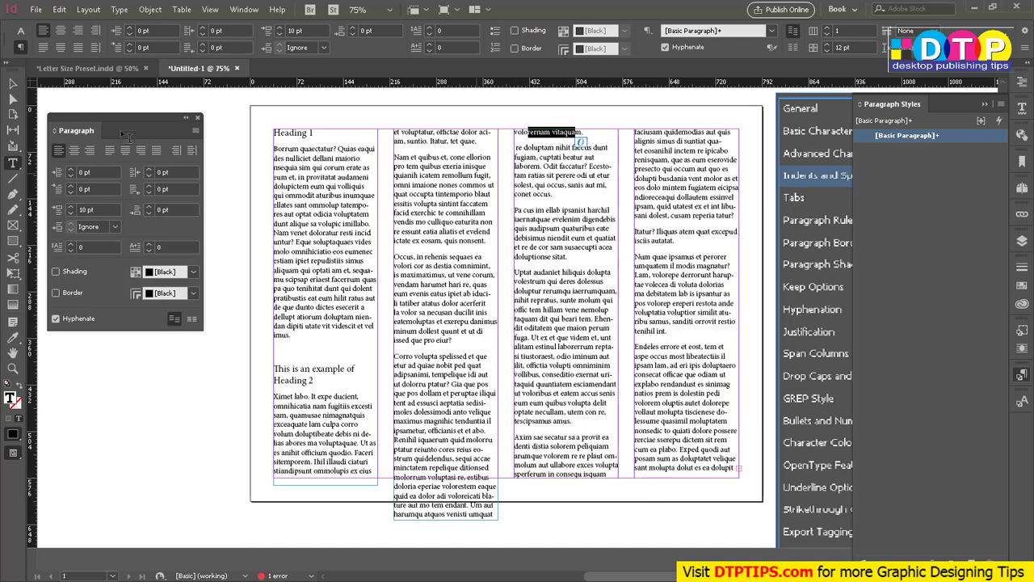
Stretch the first column's text frame to 566 pt high, then shorten it to 555 pt to compare the text flow.
left_click(11, 84)
left_click(331, 464)
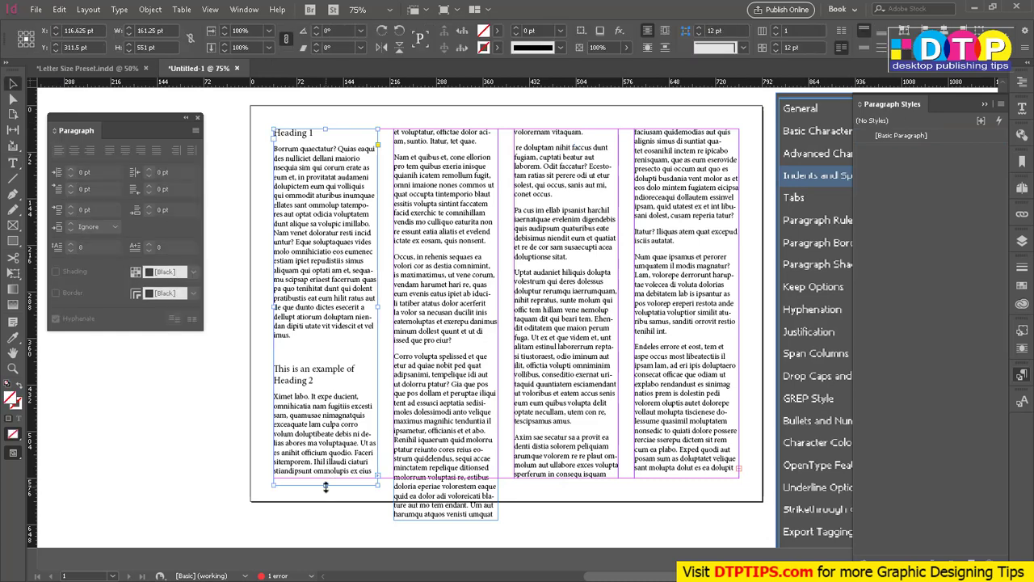
mouse_move(326, 485)
left_mouse_down()
mouse_move(326, 496)
mouse_move(343, 487)
left_mouse_up()
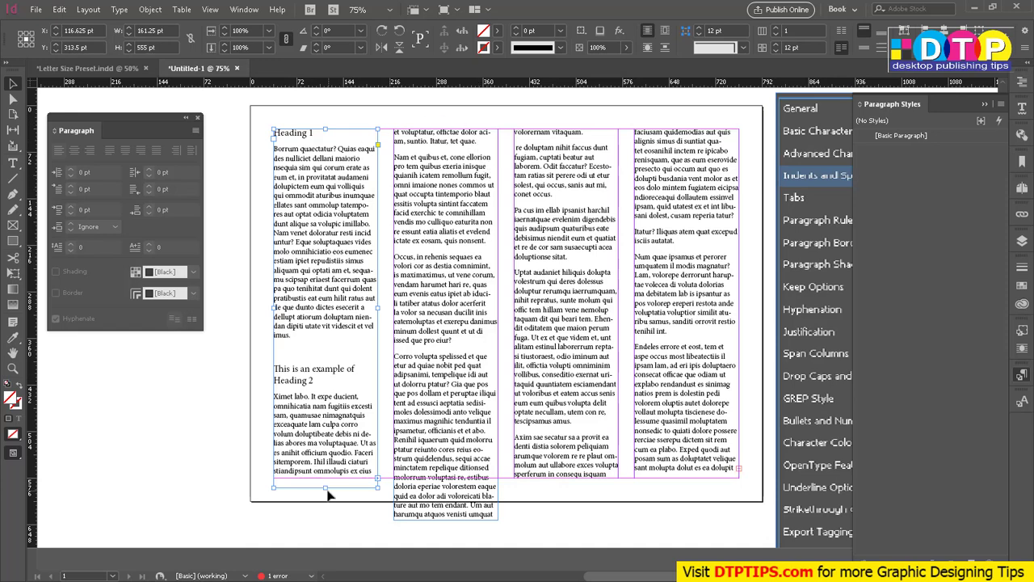
left_click_drag(325, 494, 326, 492)
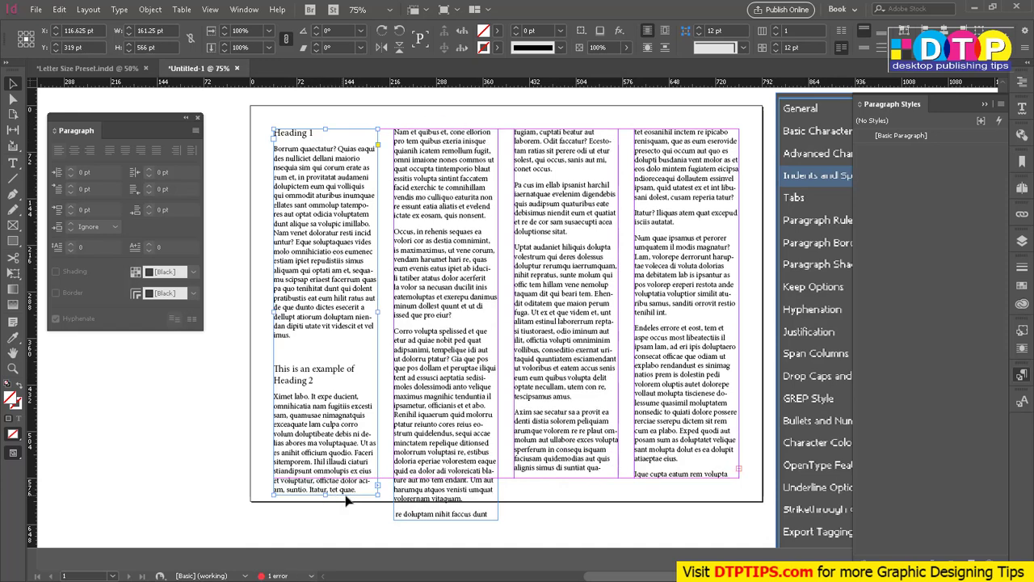
left_click_drag(326, 495, 326, 487)
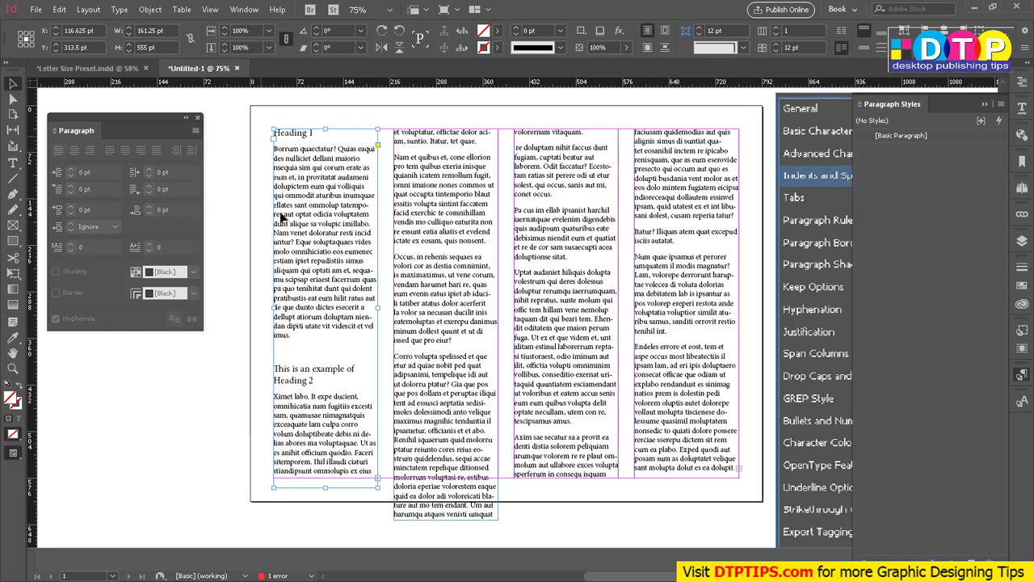
Try Keep Lines Together with 2 lines at start and end on the last long paragraph of the second column.
left_click(195, 130)
left_click(596, 208)
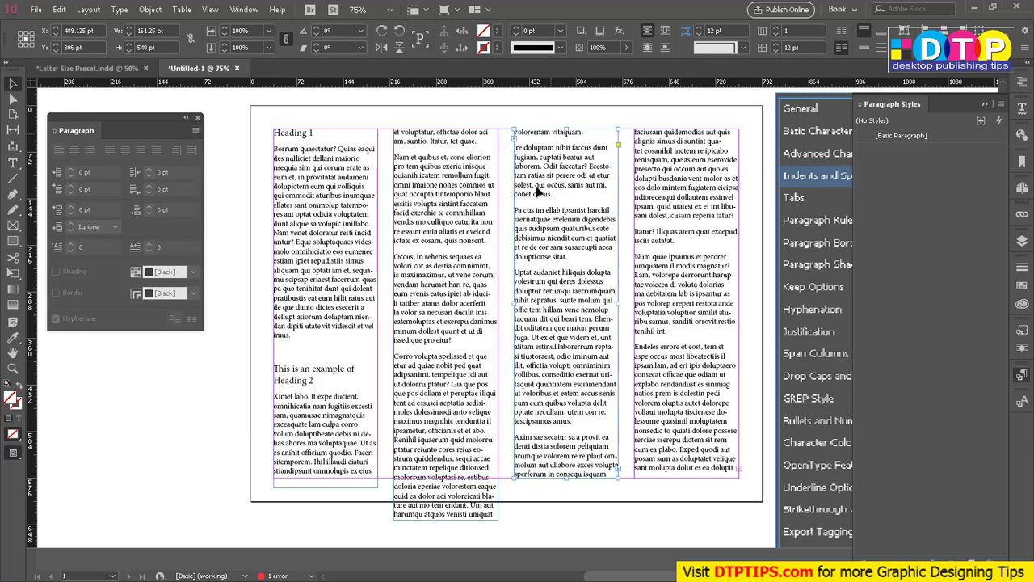
double_click(419, 440)
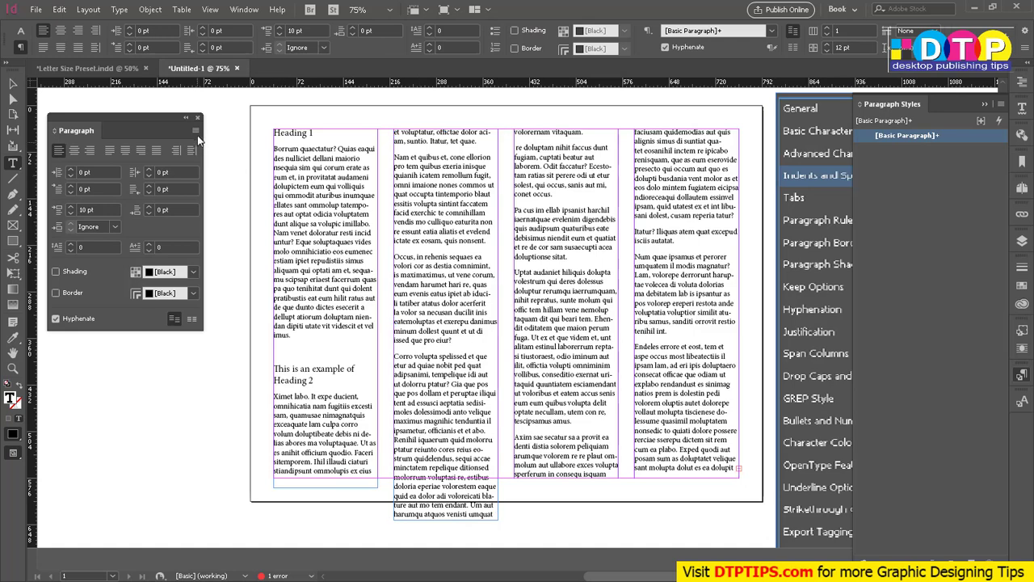
left_click(195, 130)
left_click(249, 277)
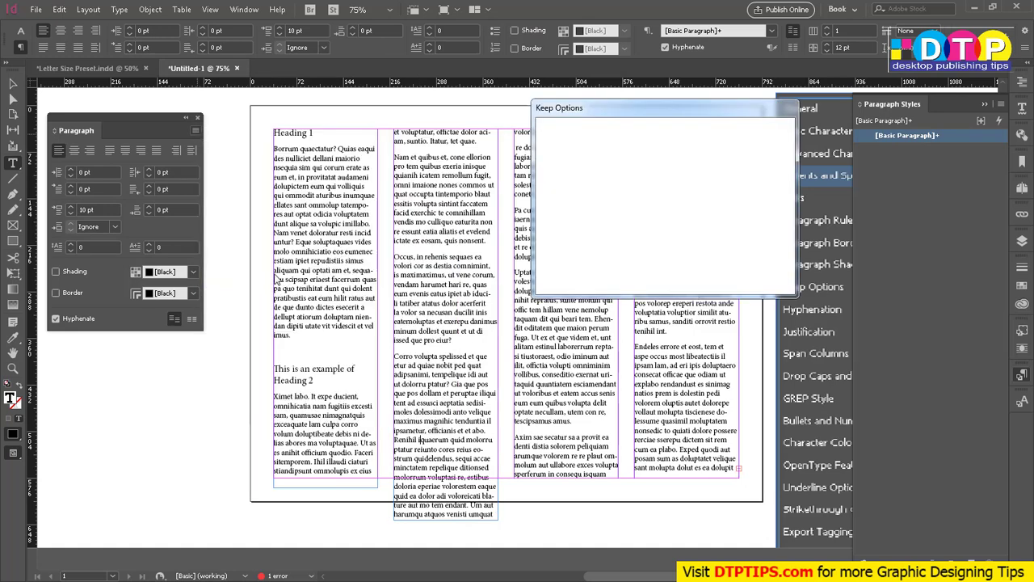
left_click_drag(689, 117, 867, 128)
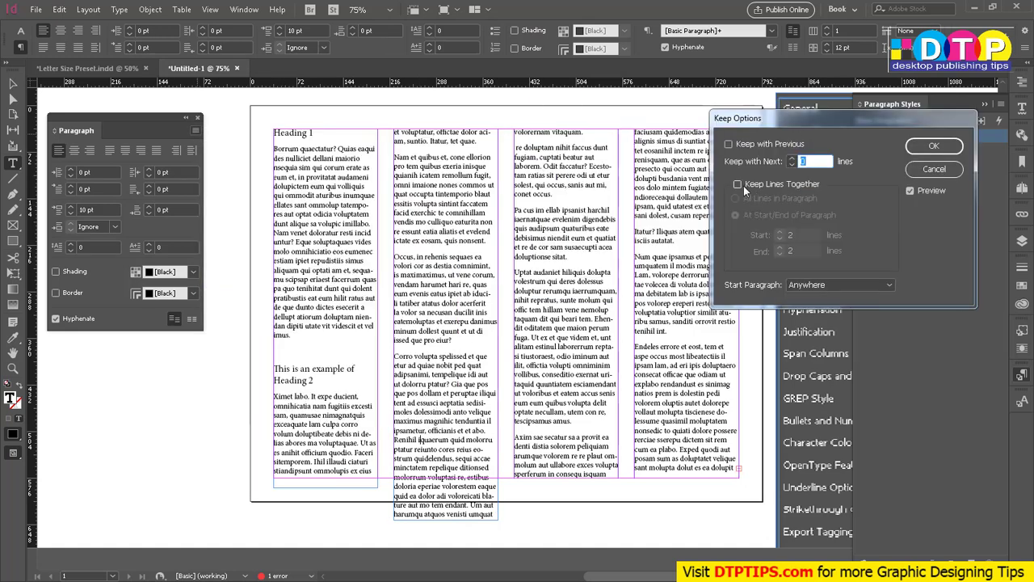
left_click(743, 186)
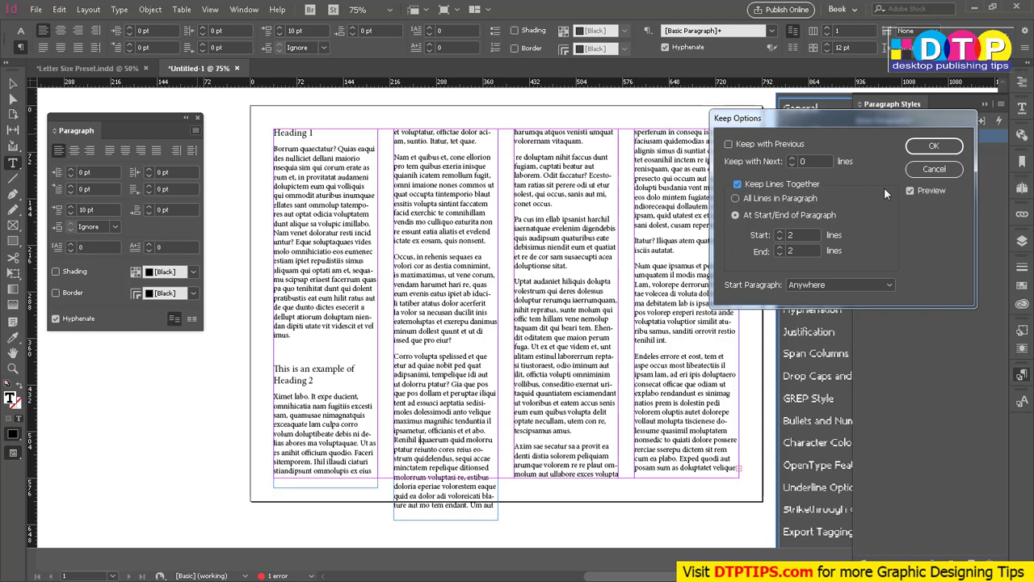
Try a Keep with Next value of 2 lines and cancel the keep options.
key("Up")
key("Up")
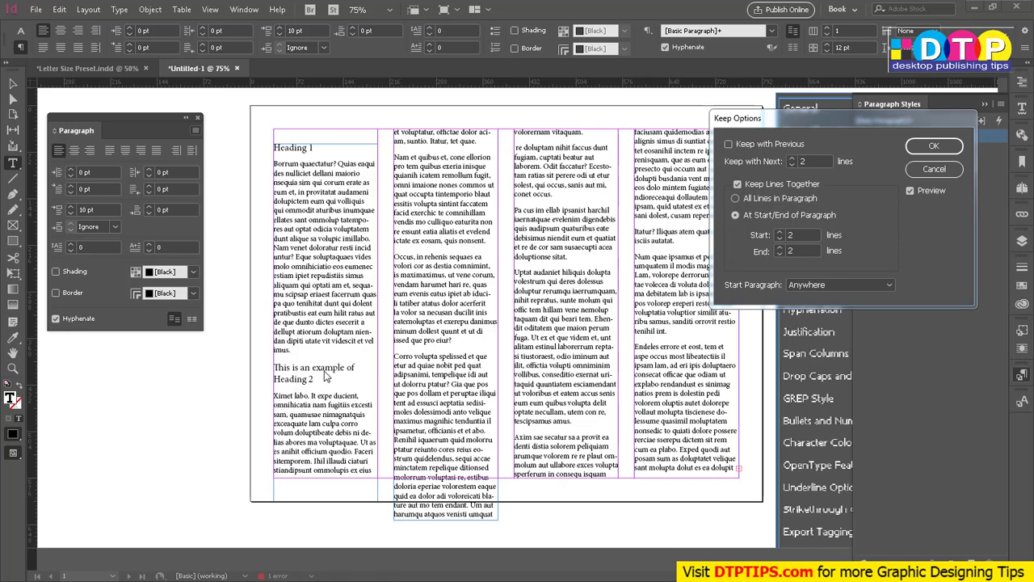
left_click(930, 170)
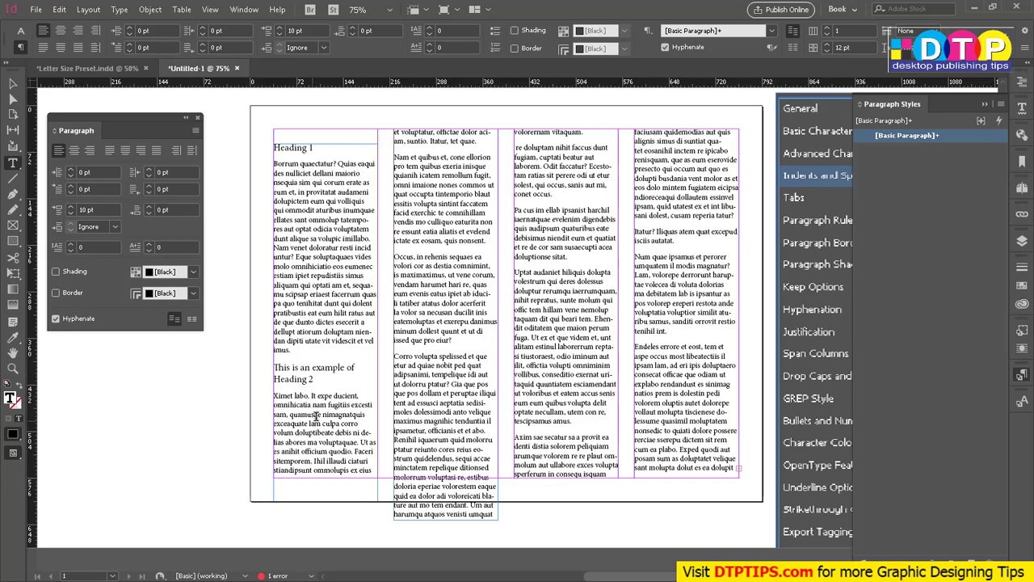
Shorten the first column's text frame from its lower edge to 540 pt high.
left_click_drag(315, 406, 315, 441)
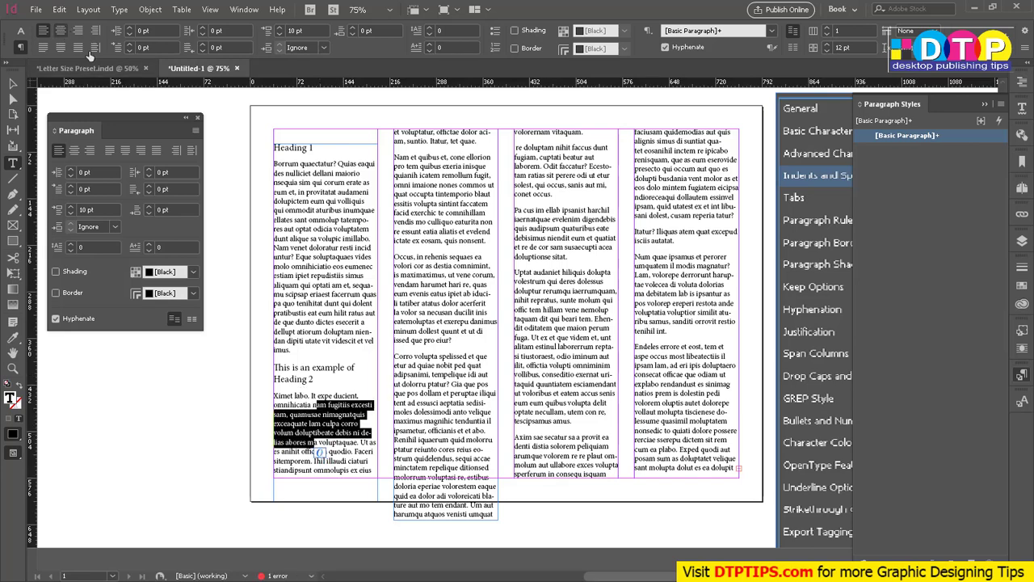
left_click(194, 131)
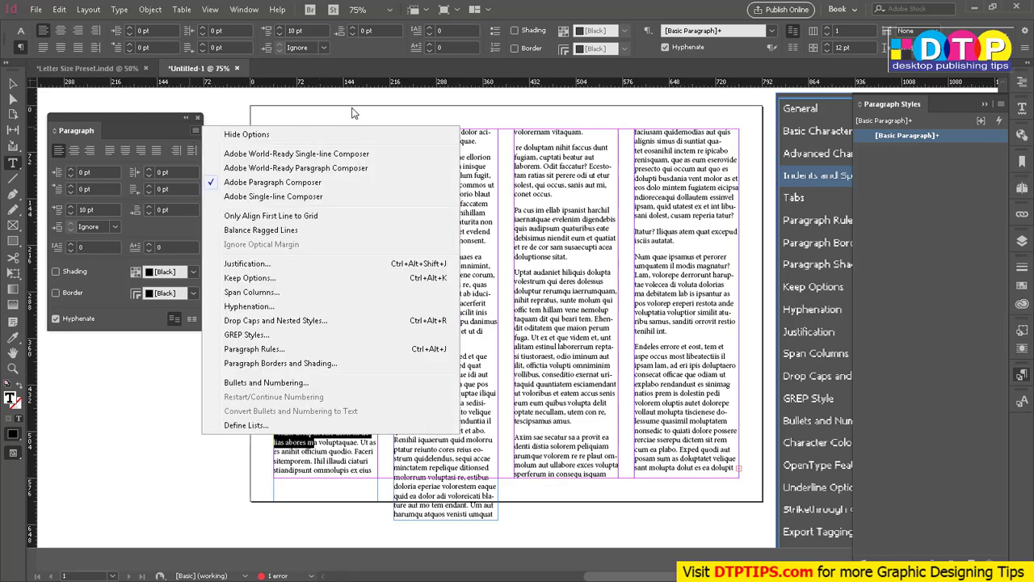
left_click(127, 126)
left_click(12, 86)
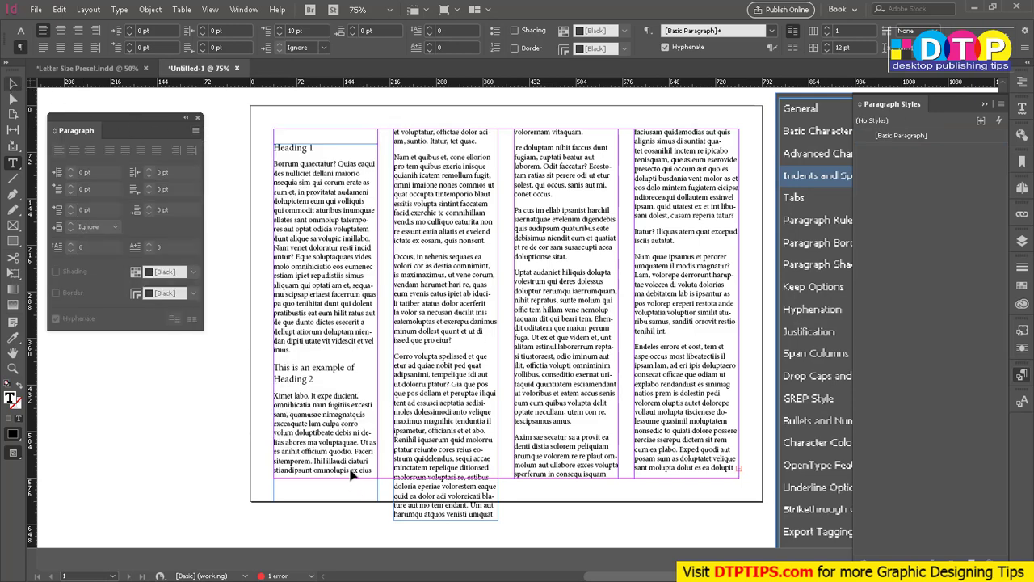
mouse_move(324, 501)
left_mouse_down()
mouse_move(373, 407)
mouse_move(324, 461)
mouse_move(325, 491)
left_mouse_up()
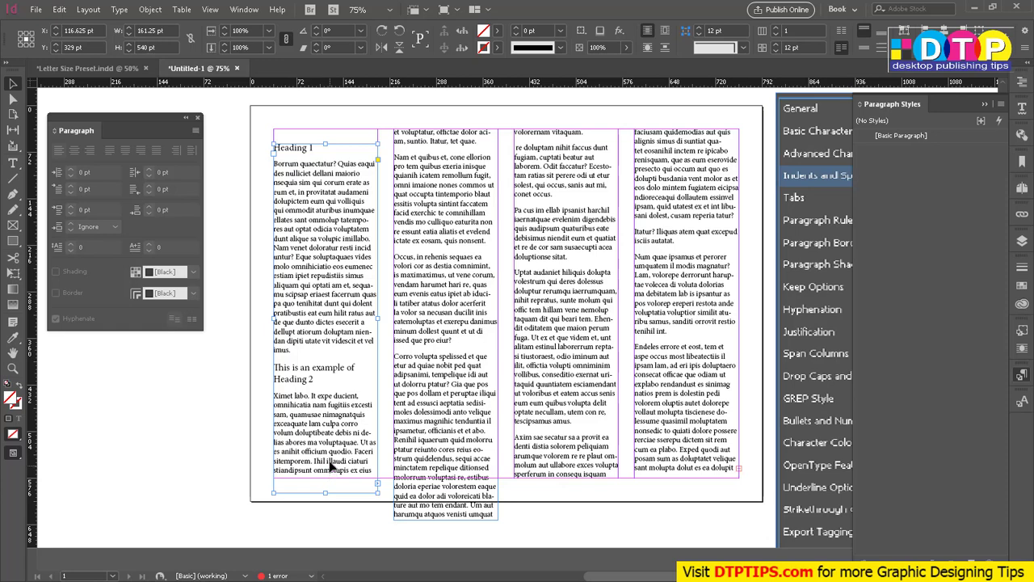
Shorten the first column's text frame to 376 pt high, ending just below Heading 2, and highlight the paragraph that follows the heading.
key("ctrl+alt+c")
left_click_drag(326, 473, 350, 387)
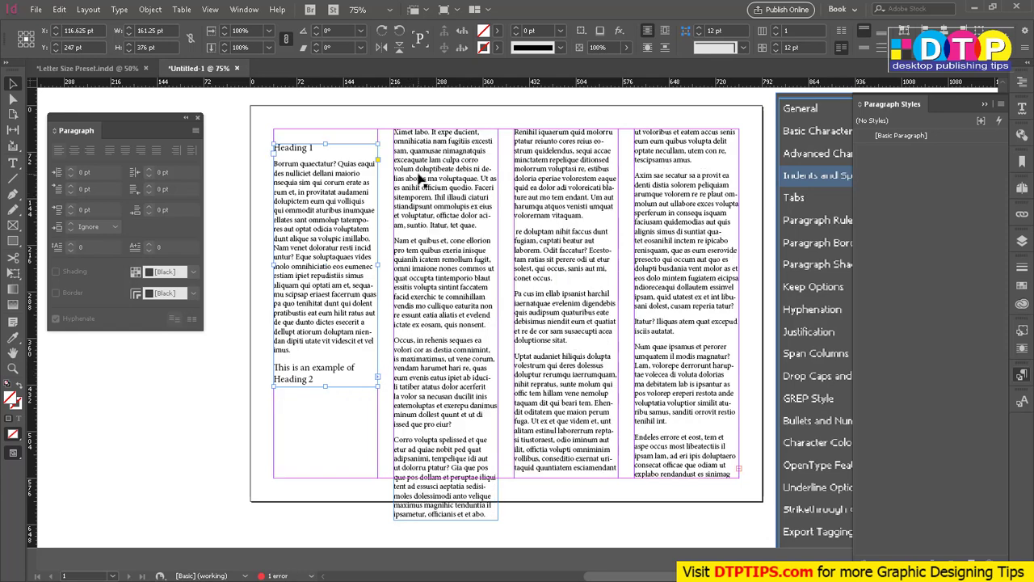
double_click(412, 189)
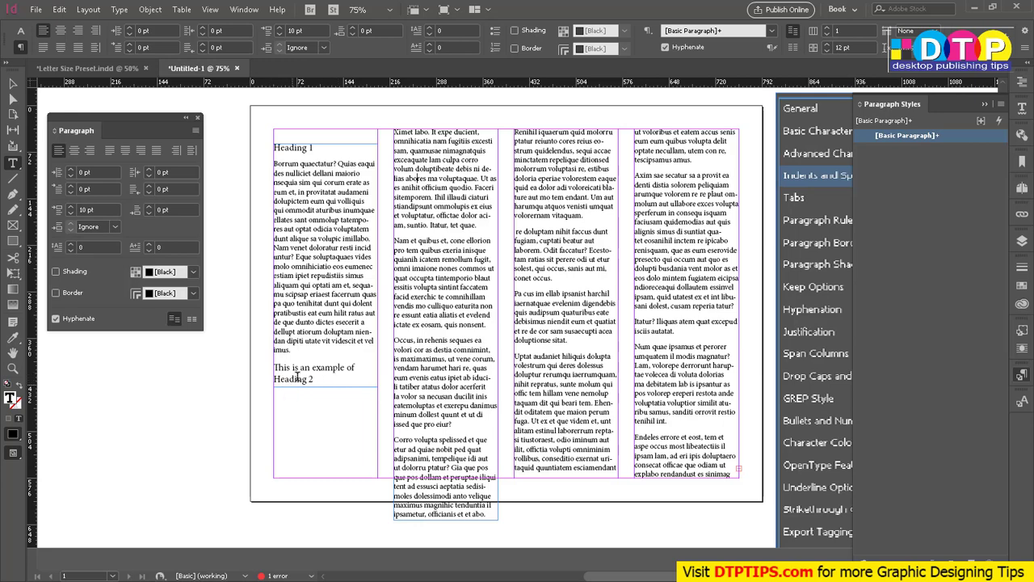
left_click_drag(412, 133, 437, 226)
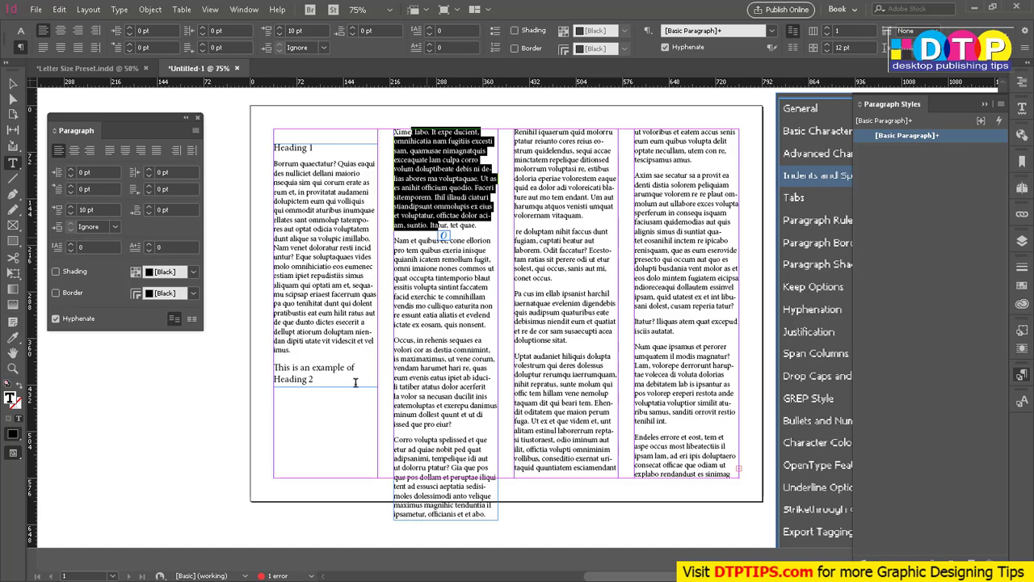
Apply Keep with Previous and a Keep with Next value of 2 lines to the paragraph following Heading 2, comparing with the preview off.
left_click(419, 186)
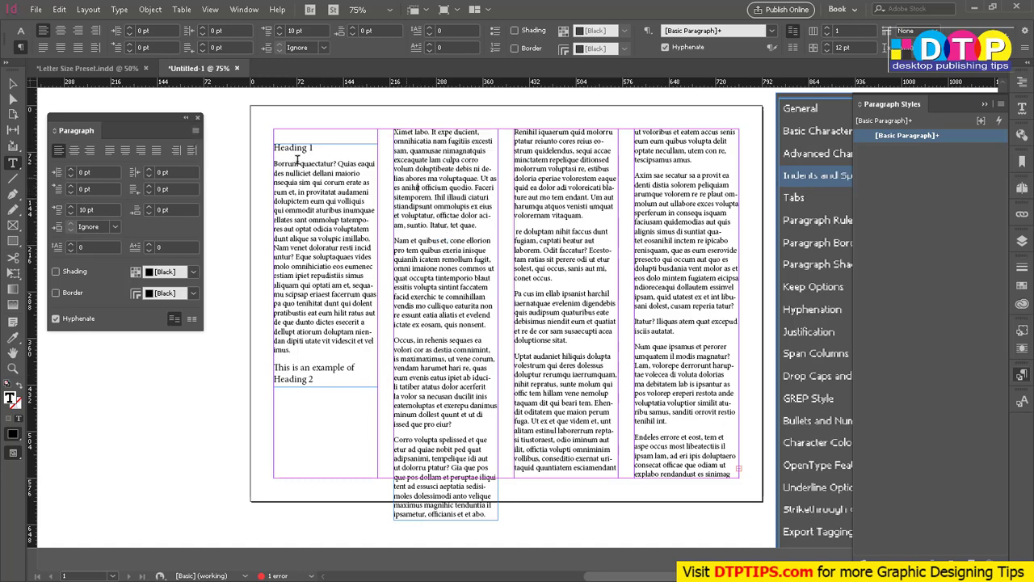
left_click(195, 130)
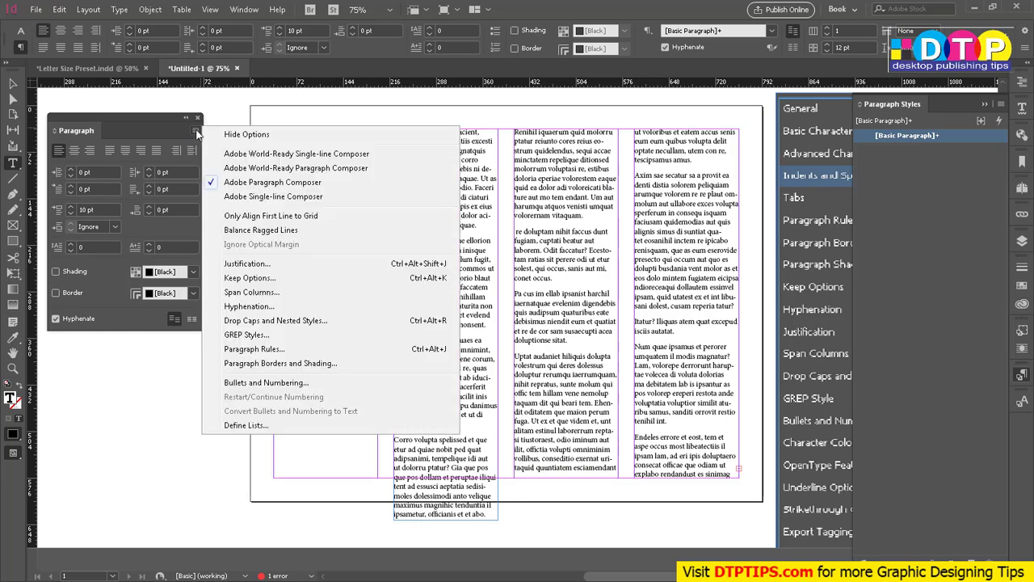
left_click(251, 280)
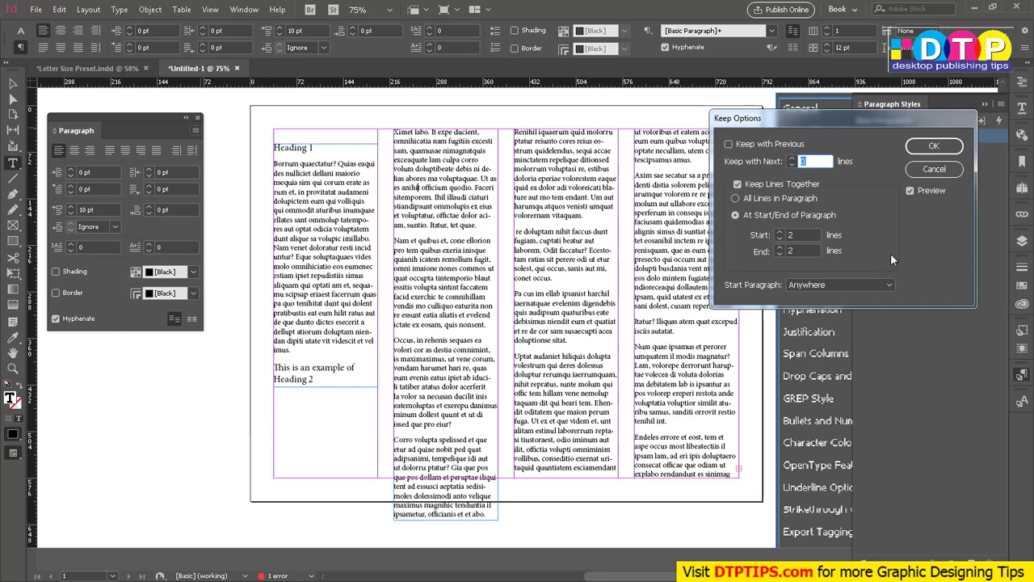
left_click(736, 184)
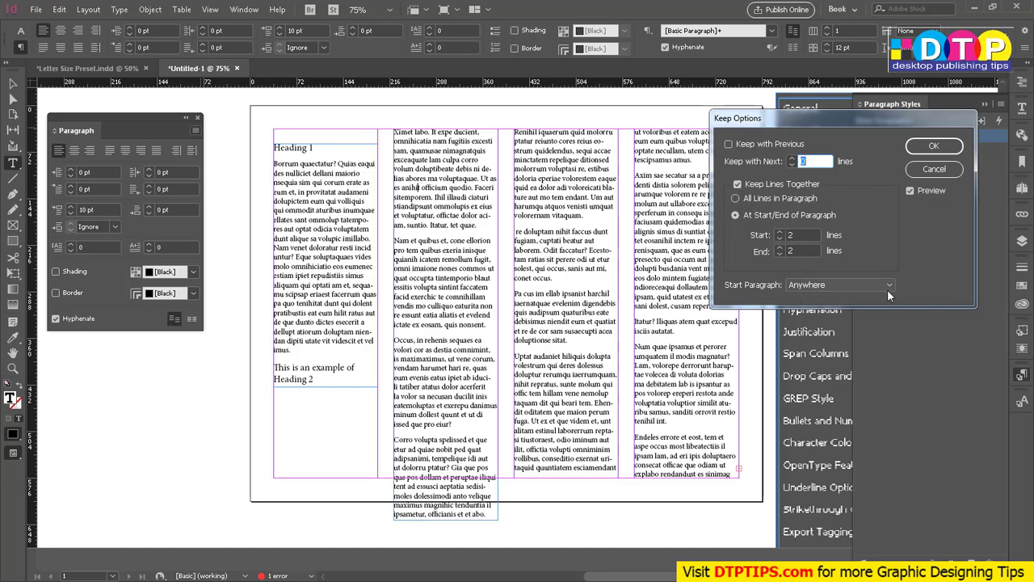
left_click(866, 284)
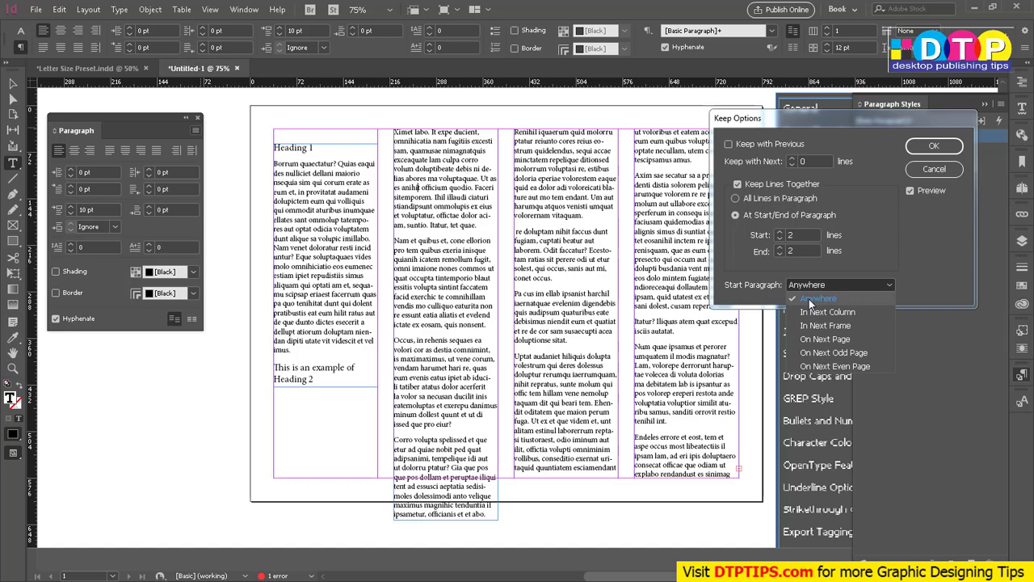
left_click(942, 281)
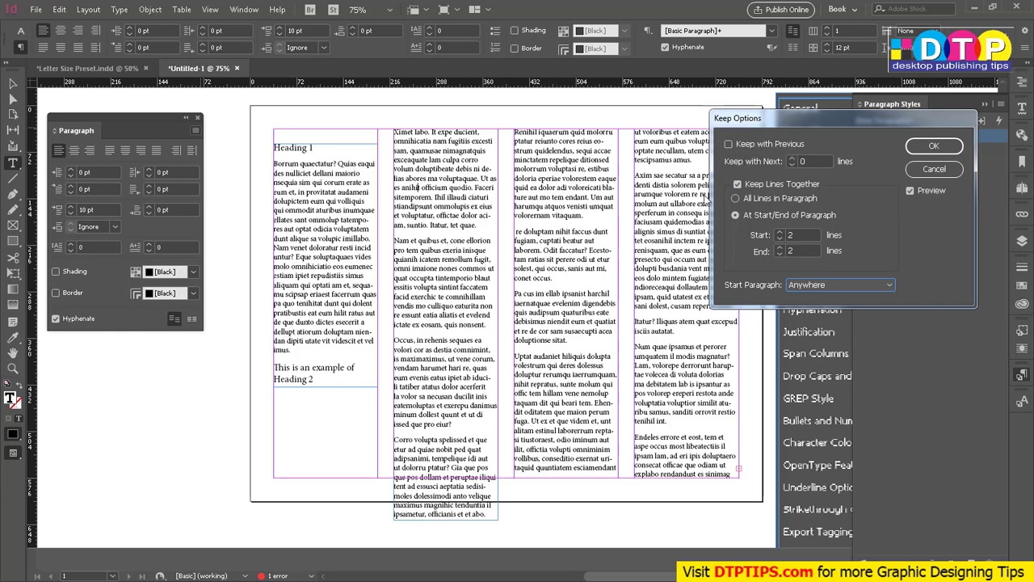
left_click(728, 146)
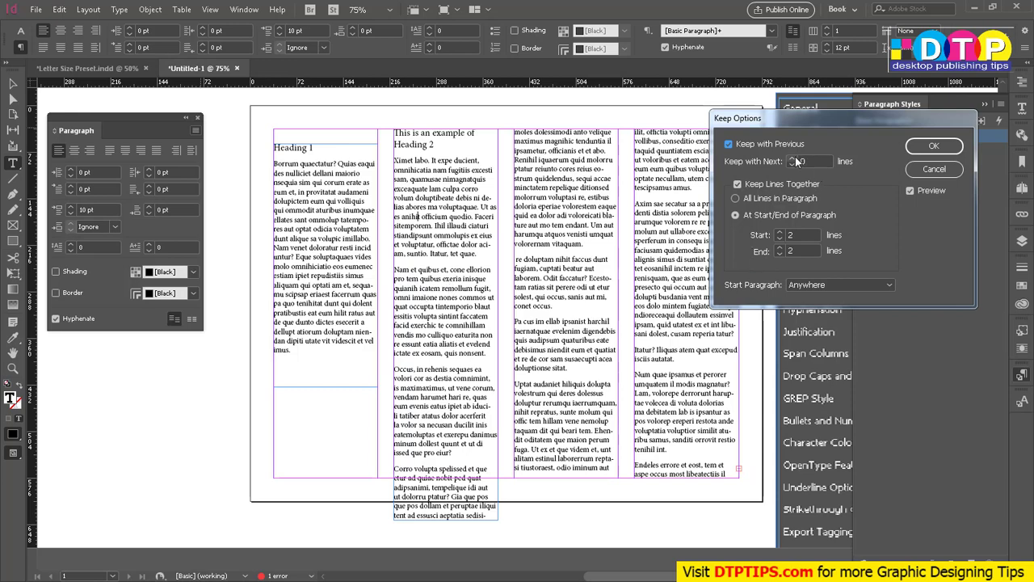
type("2")
left_click(909, 190)
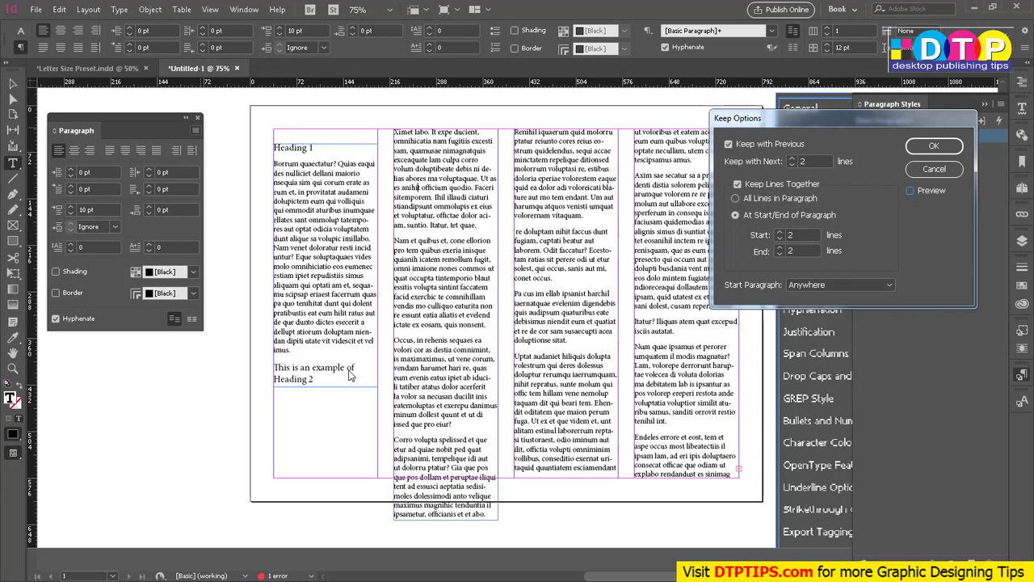
left_click(910, 190)
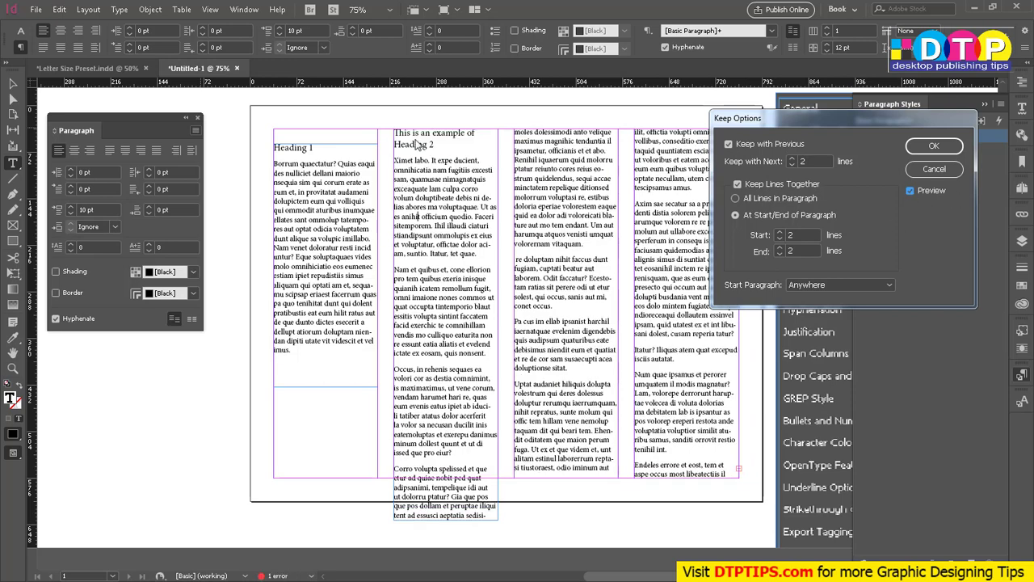
left_click(933, 145)
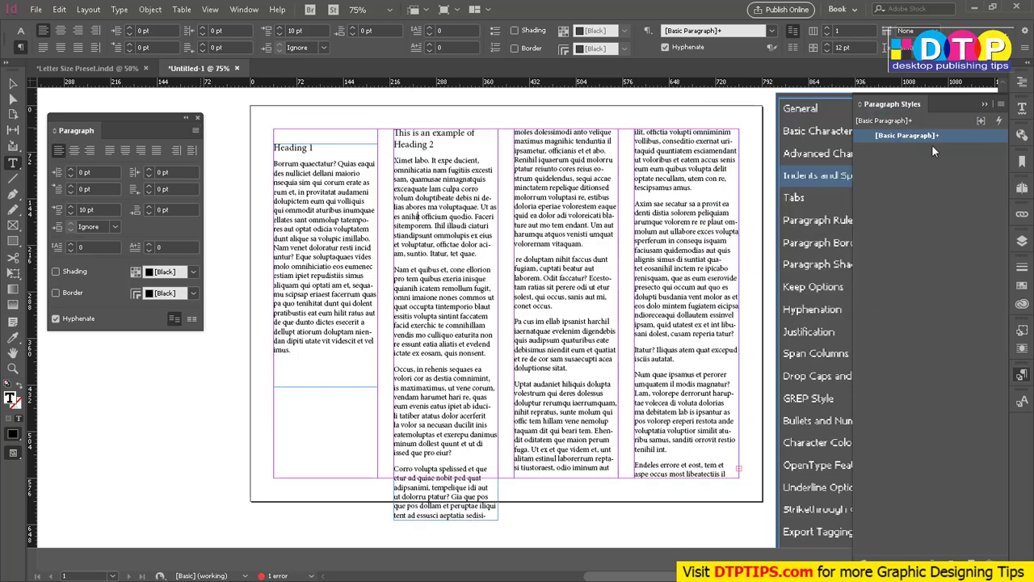
Resize the first column's text frame to 436, 420 and 517 pt high to compare the text flow, finishing at 587 pt.
left_click(12, 84)
left_click(290, 358)
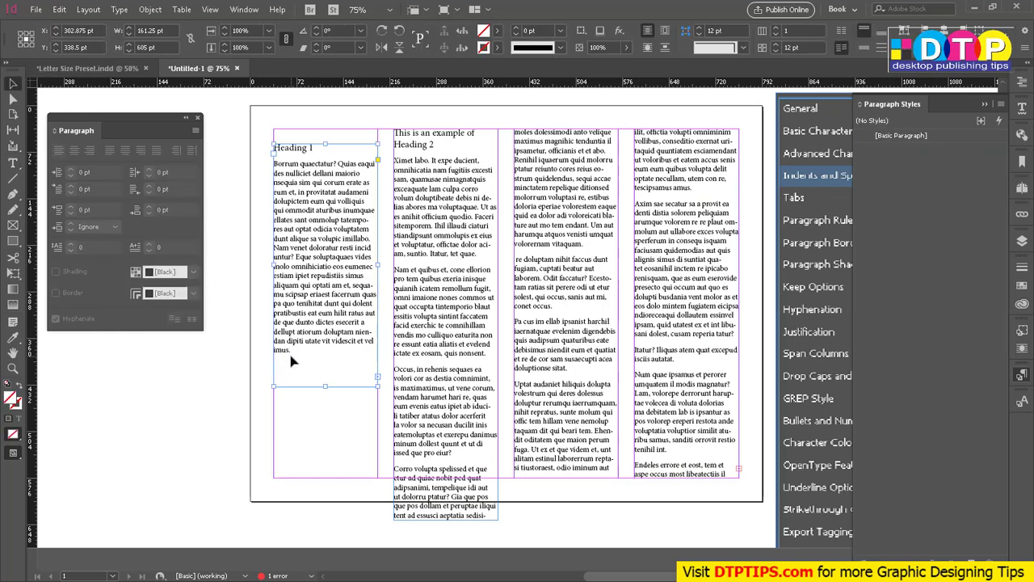
left_click_drag(324, 396, 324, 425)
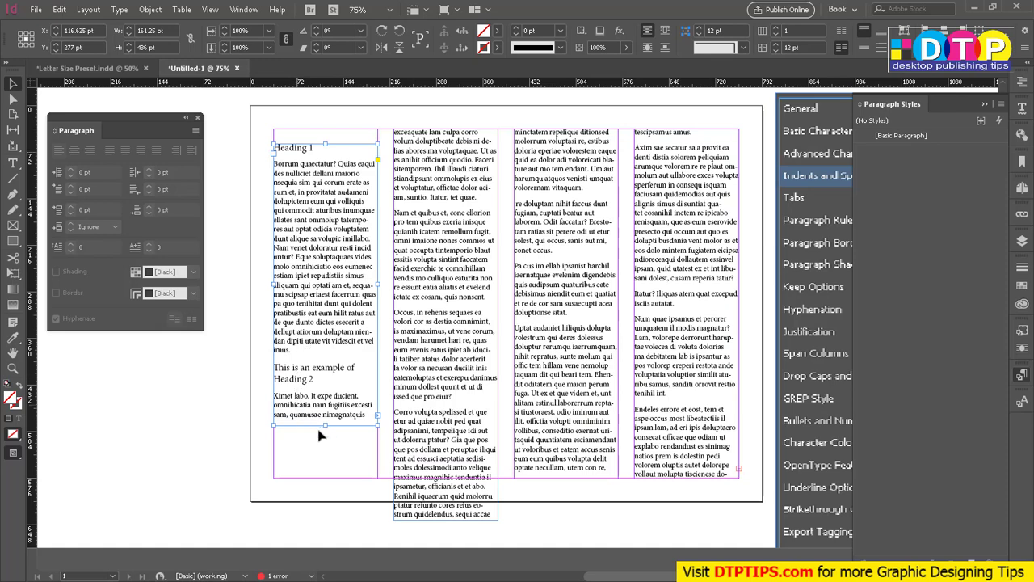
left_click_drag(325, 424, 341, 416)
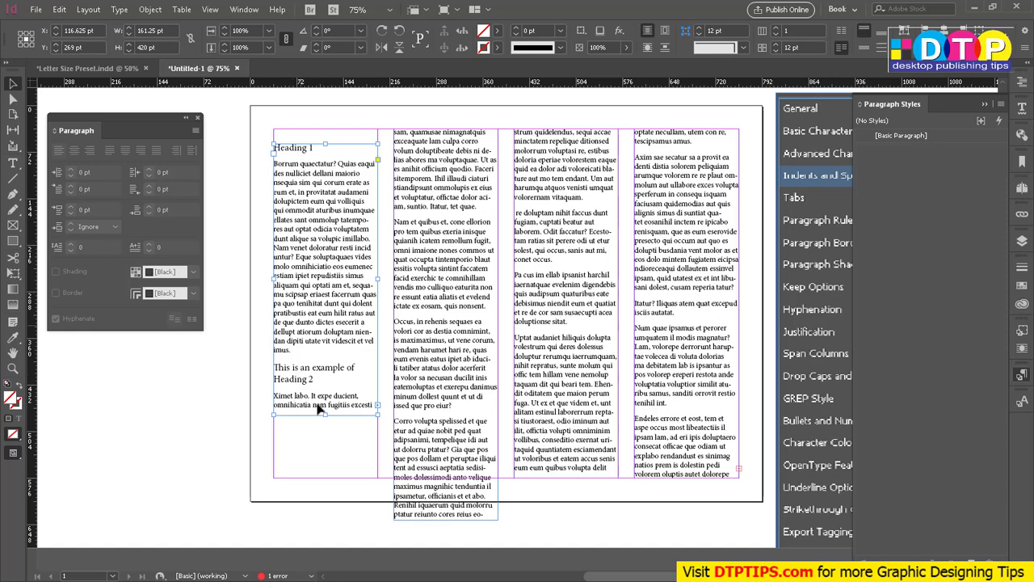
left_click_drag(326, 417, 333, 478)
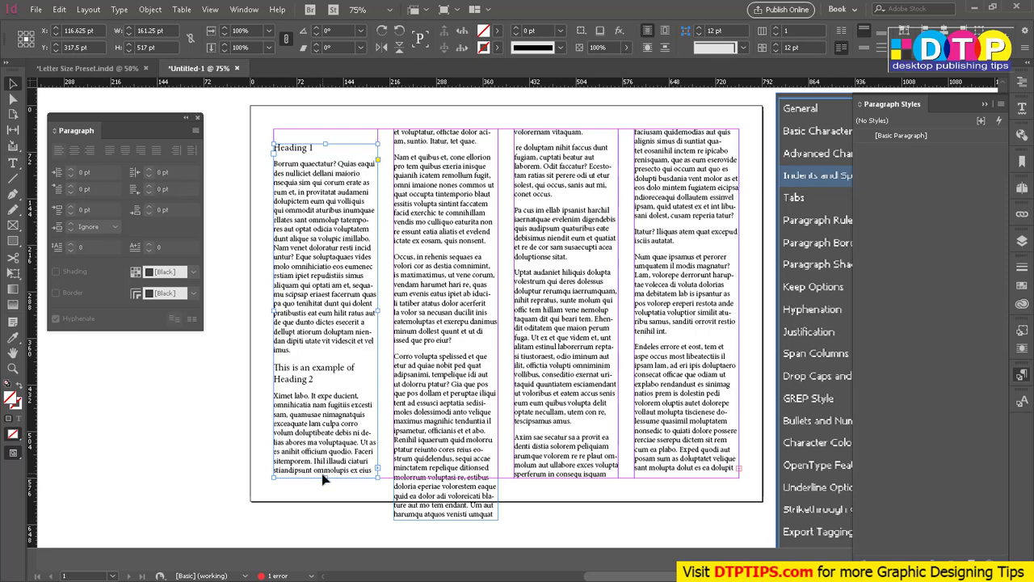
mouse_move(324, 478)
left_mouse_down()
mouse_move(335, 489)
mouse_move(325, 488)
left_mouse_up()
left_click_drag(324, 488, 323, 523)
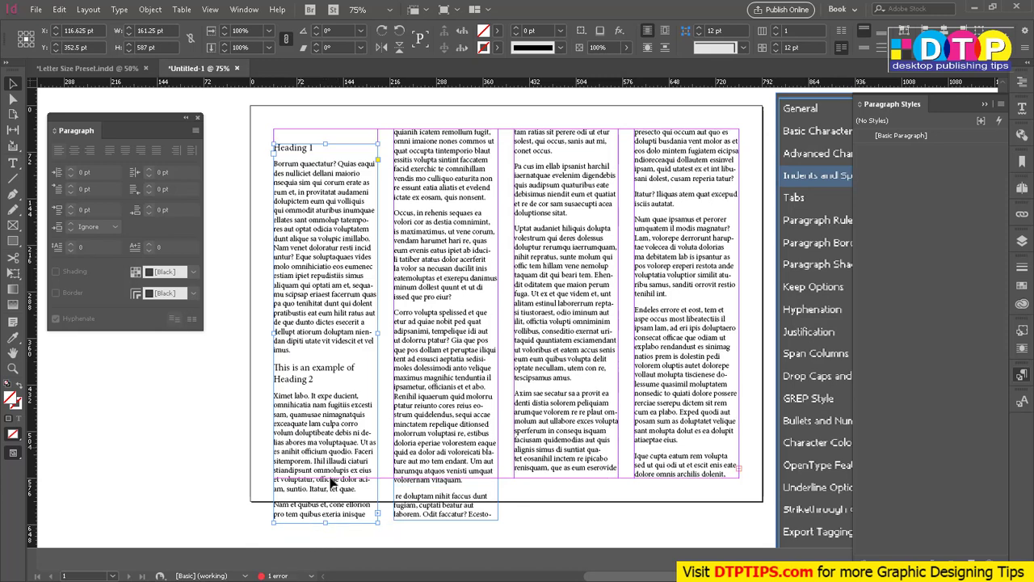
Turn off Keep with Previous in the keep options of the paragraph below Heading 2.
left_click(195, 130)
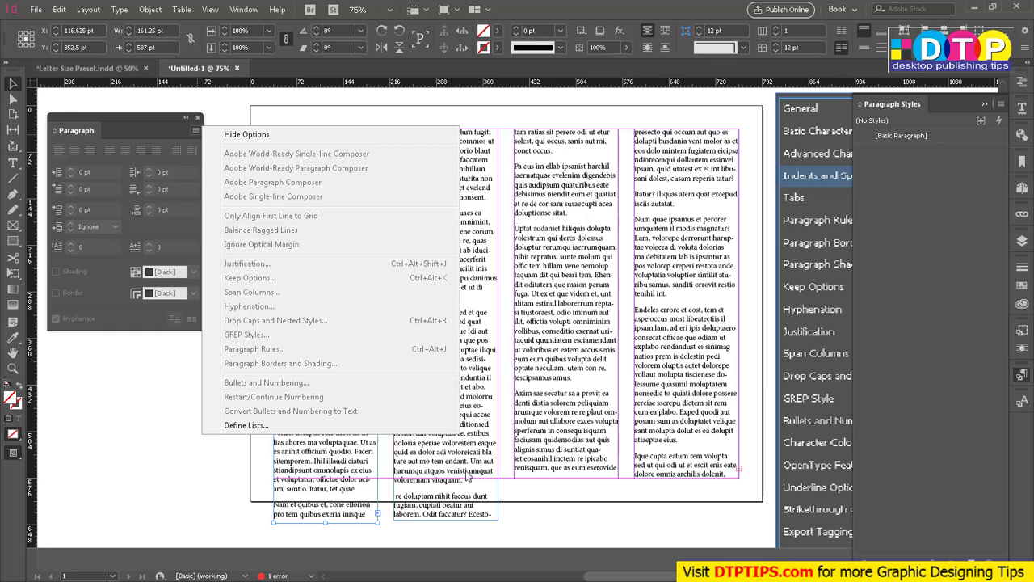
left_click(204, 207)
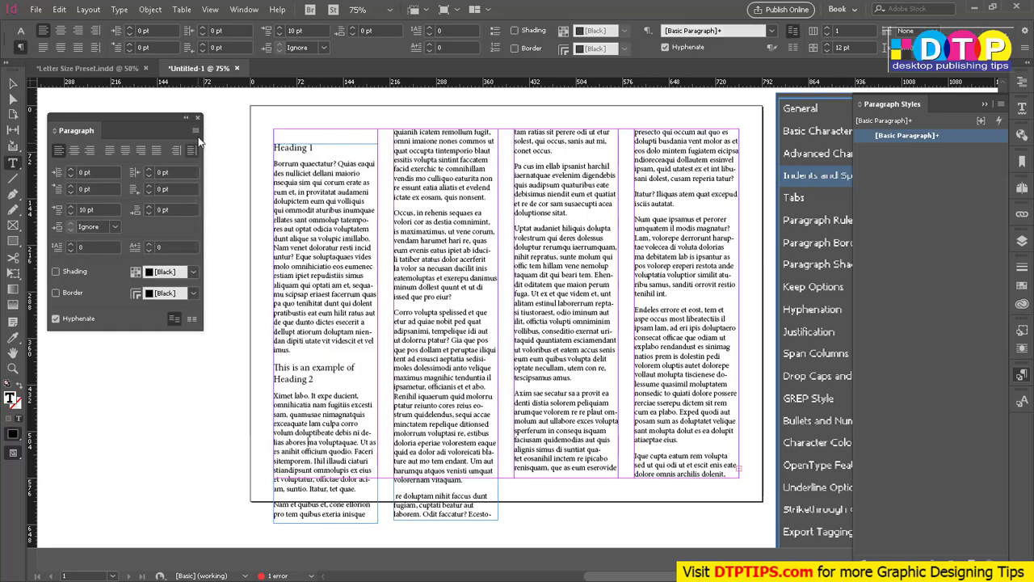
left_click(195, 130)
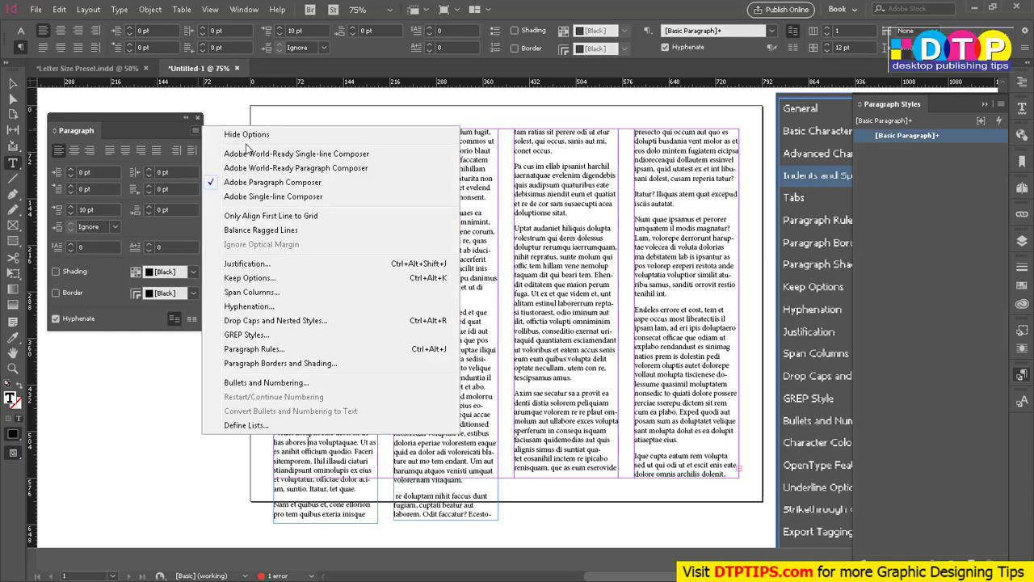
left_click(250, 278)
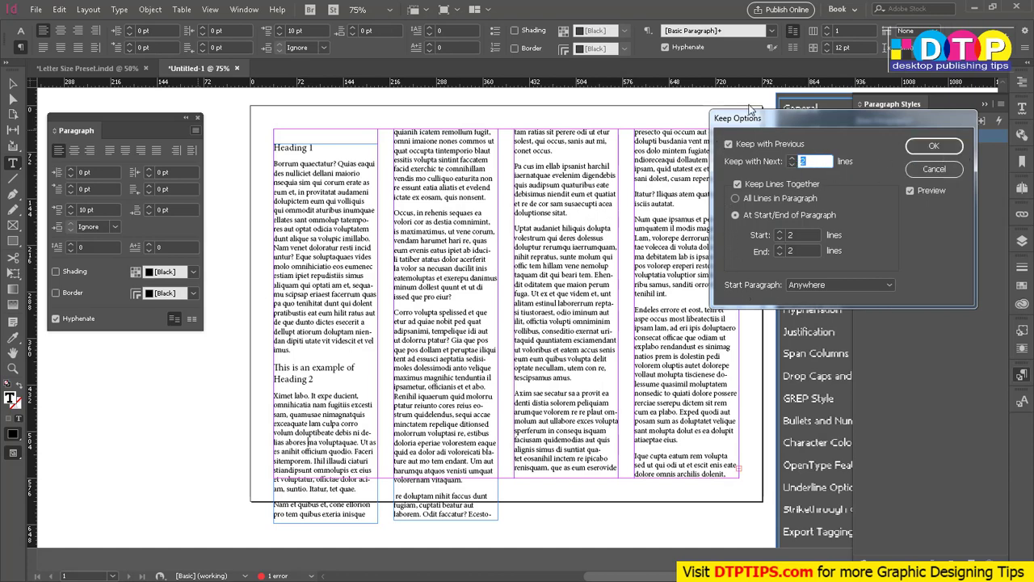
left_click(730, 144)
left_click(925, 149)
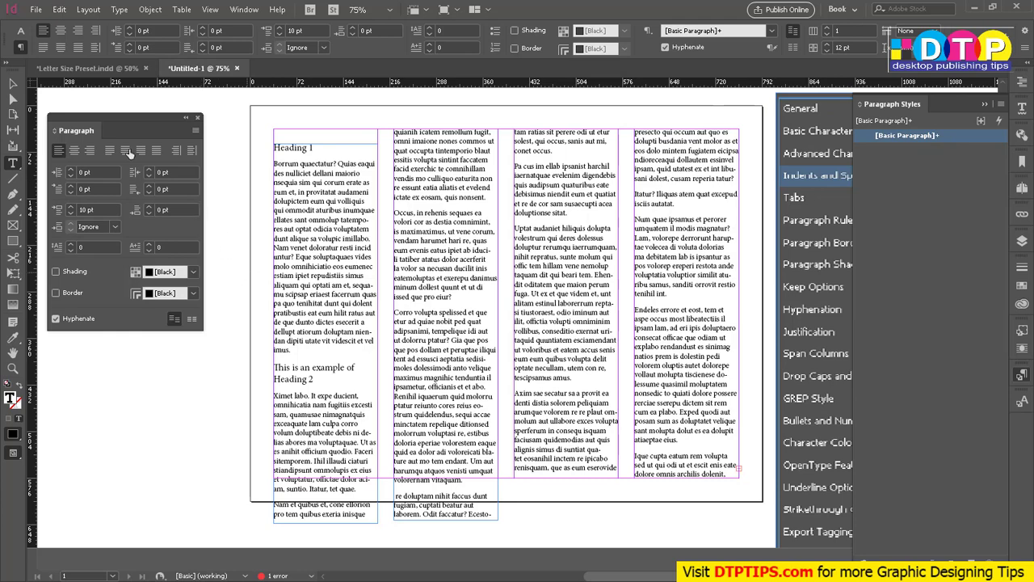
Check the list of paragraph style categories in Letter Size Preset.indd and return to the Untitled-1 document.
left_click(104, 68)
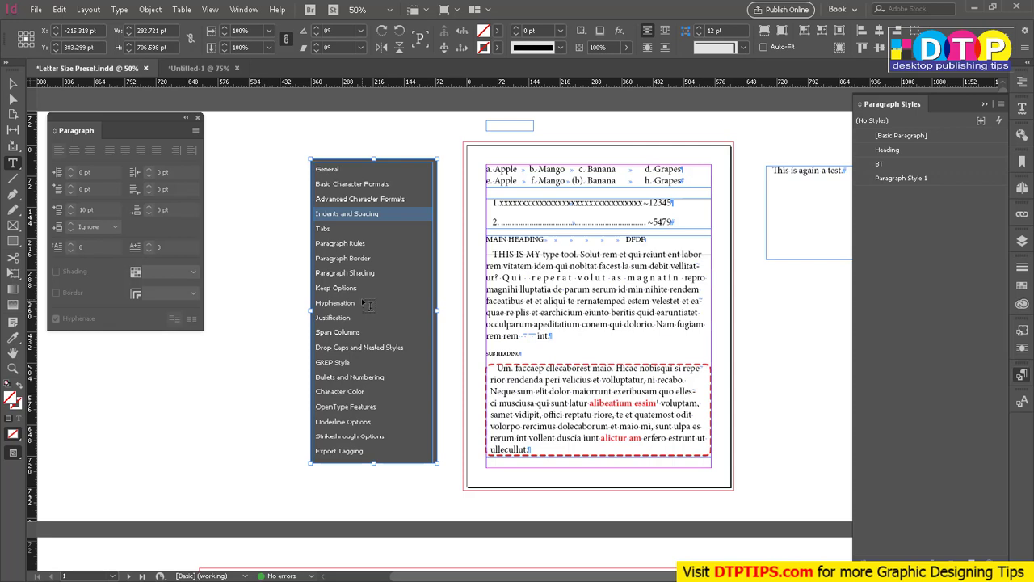
left_click(246, 9)
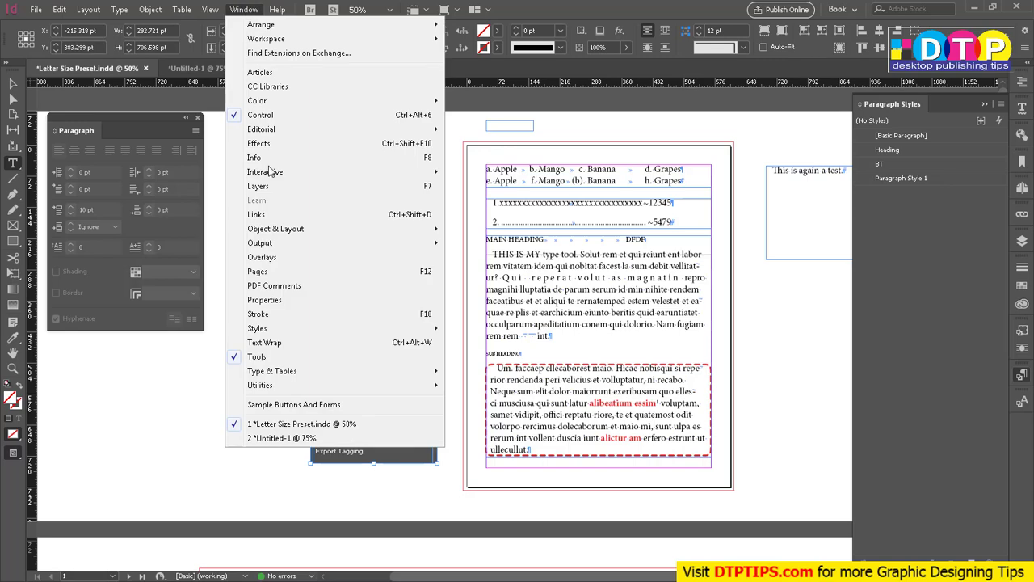
left_click(143, 118)
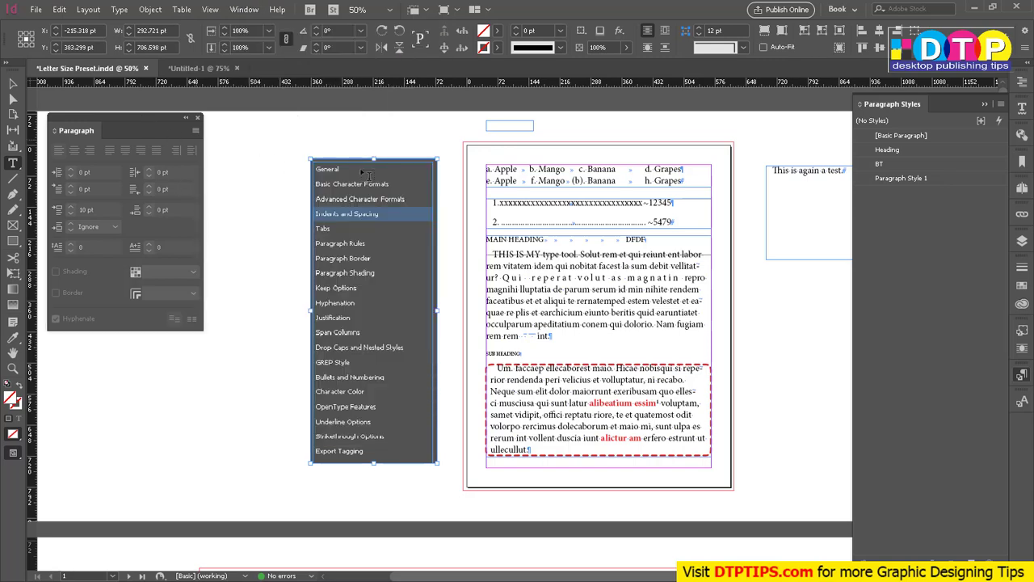
key("ctrl+Tab")
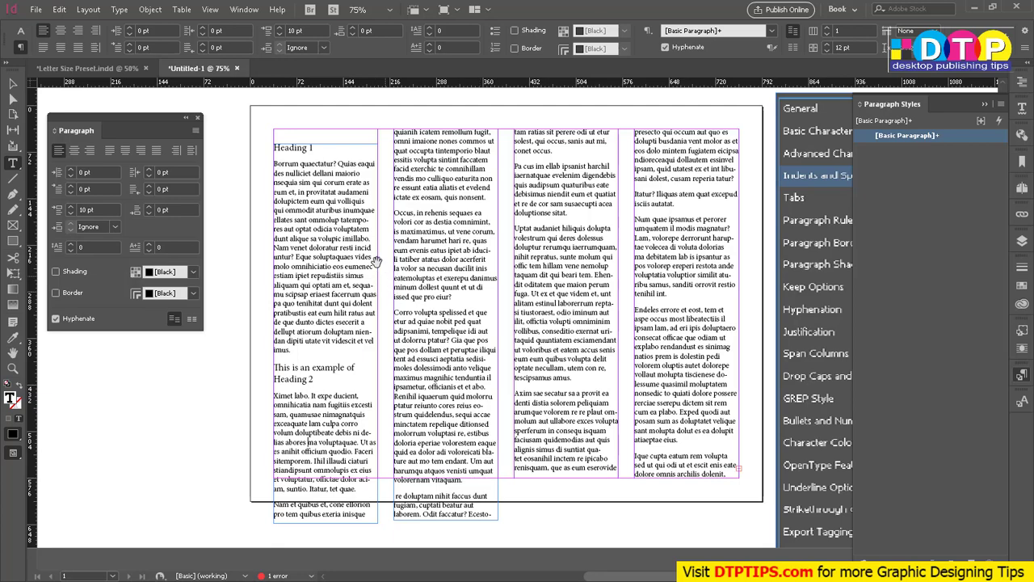
Examine the hyphenated line endings in the first body paragraph of the first column, highlighting the split words.
key("ctrl+1")
scroll(375, 257, "up", 1)
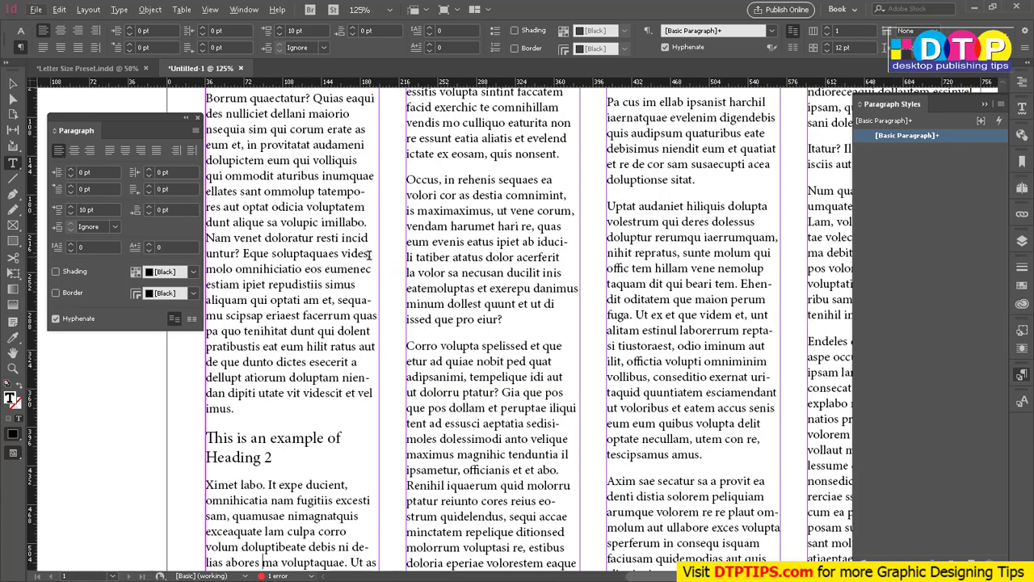
left_click(331, 192)
left_click(362, 194)
key("shift+Right")
left_click(216, 207)
left_click(372, 300, "shift")
left_click(223, 315)
left_click(339, 300, "shift")
left_click(352, 192)
left_click(216, 207, "shift")
left_click(350, 377)
left_click(215, 393, "shift")
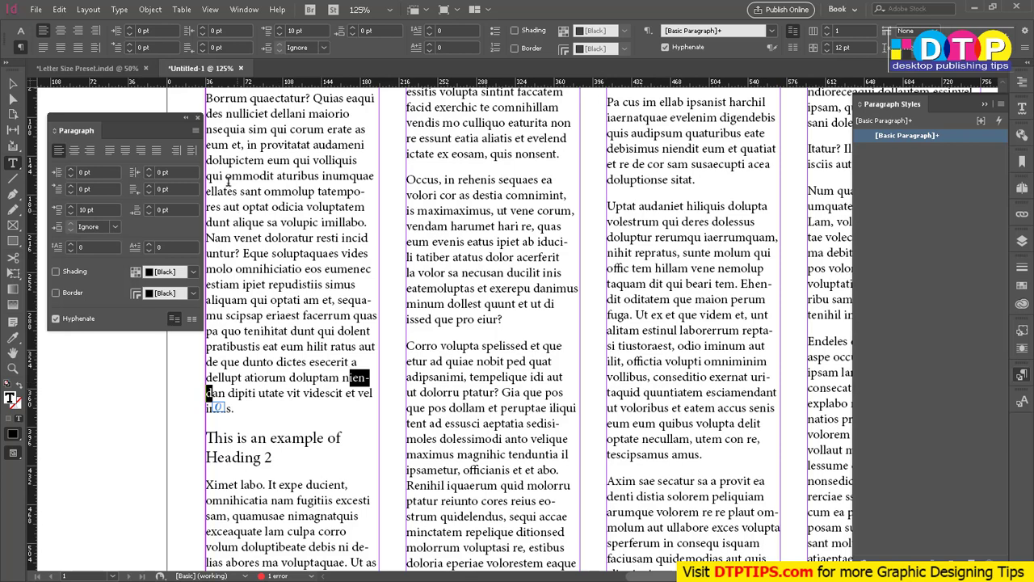
Turn off hyphenation for the first body paragraph in its hyphenation settings, with the preview on.
left_click(195, 130)
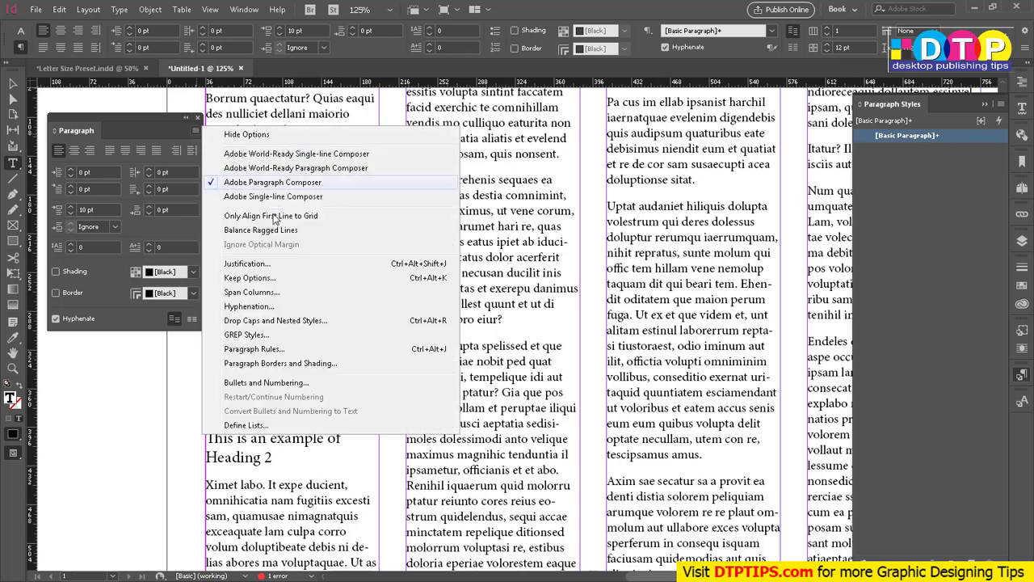
left_click(250, 306)
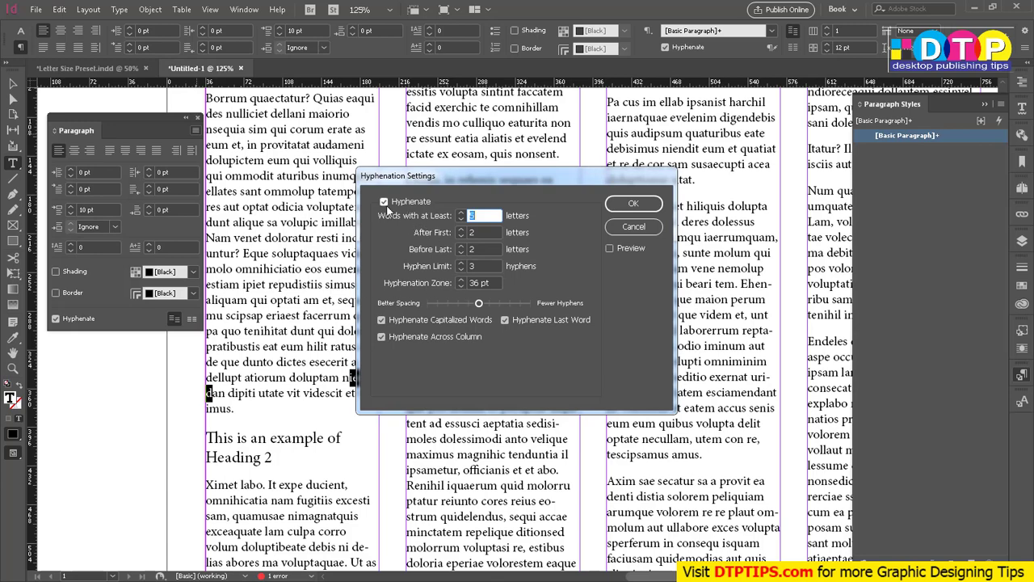
left_click_drag(462, 177, 605, 175)
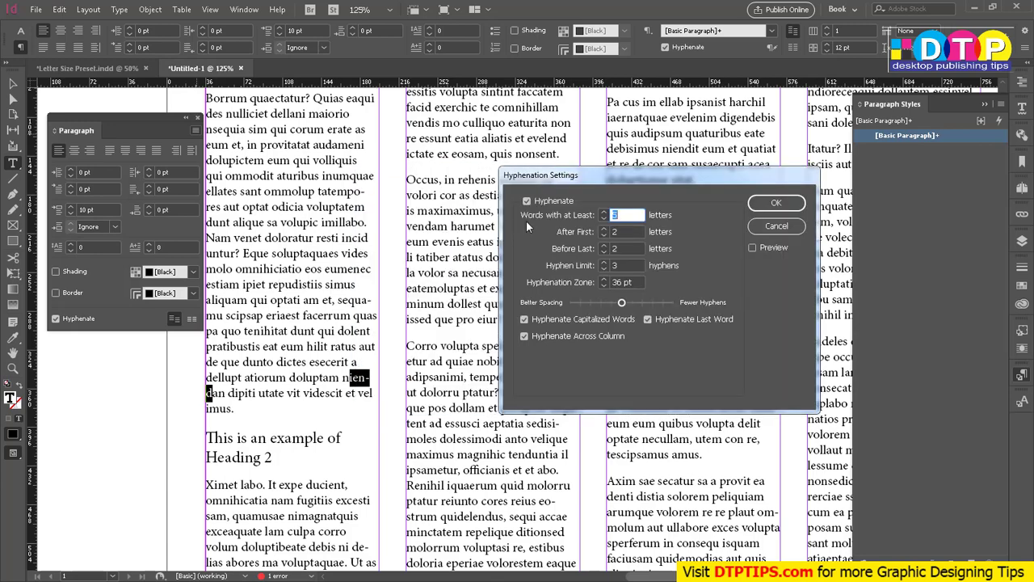
left_click(527, 201)
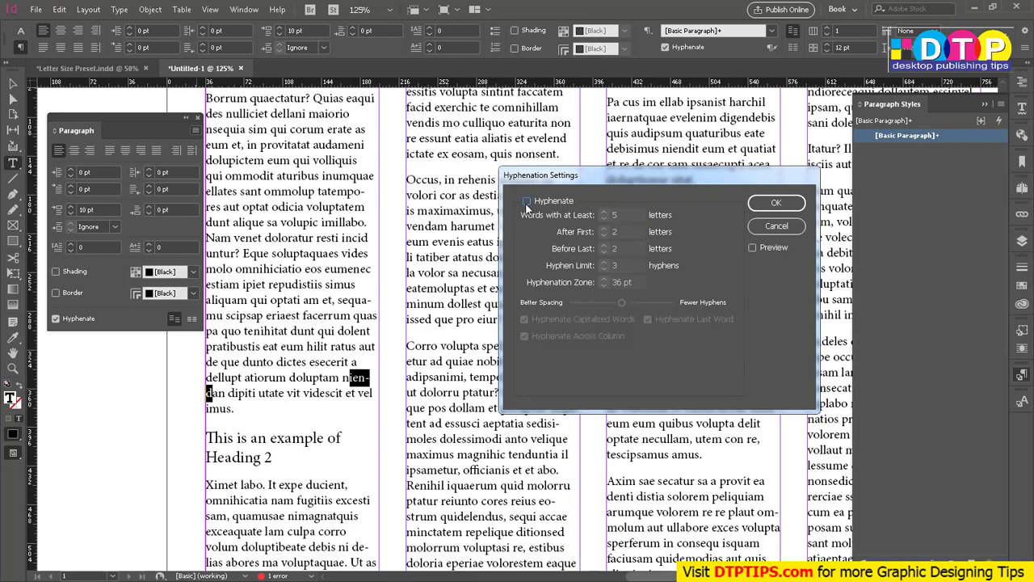
left_click(753, 247)
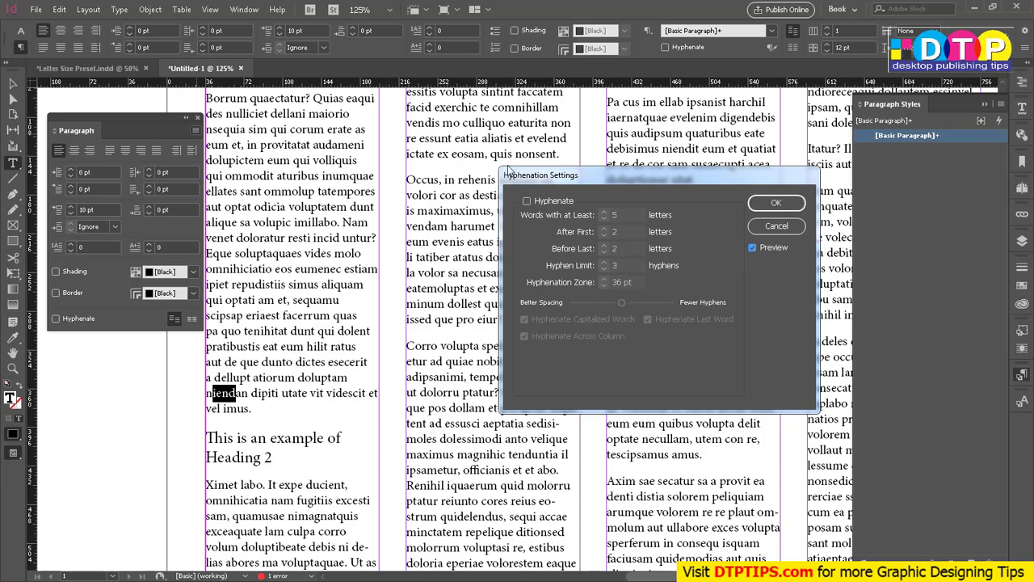
left_click(777, 204)
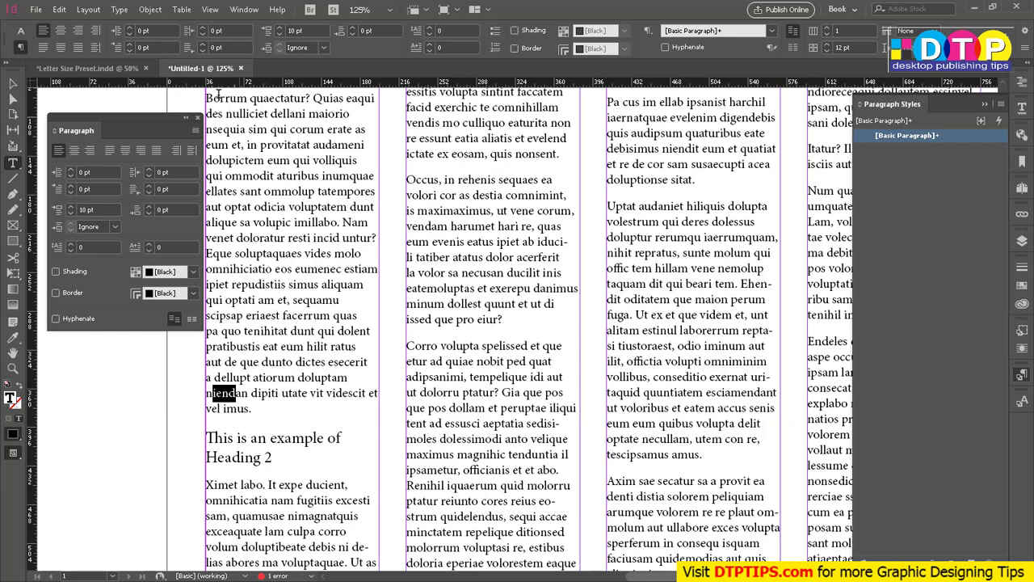
Justify the first body paragraph with its last line aligned left, and highlight that last line.
left_click(251, 192)
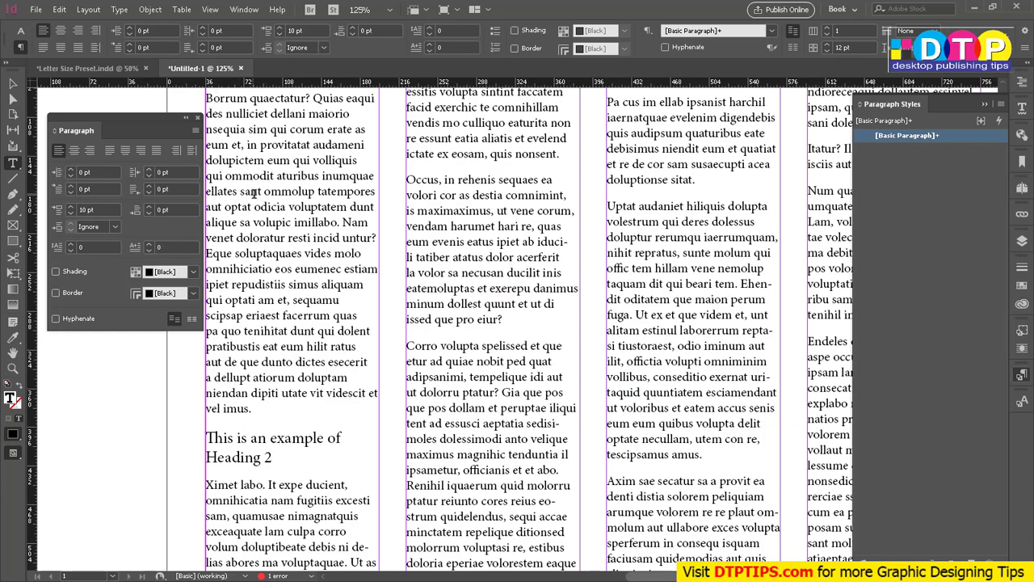
left_click(109, 151)
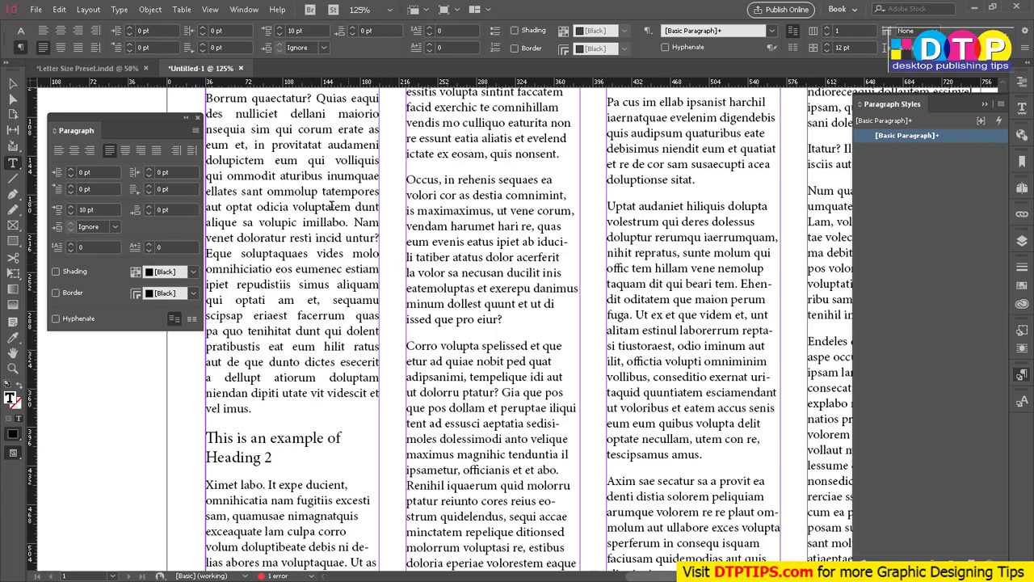
left_click_drag(258, 410, 205, 410)
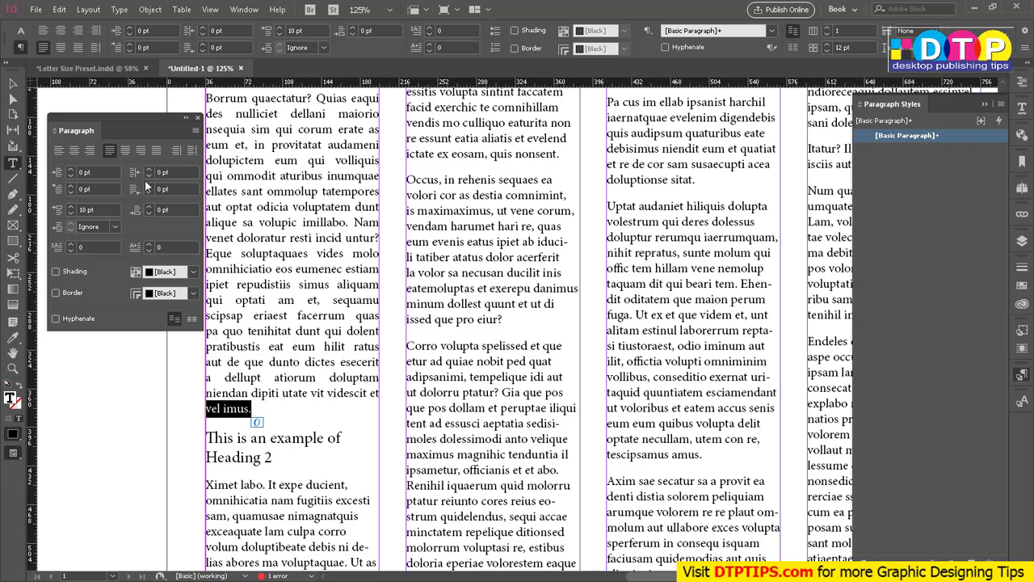
Inspect the word spacing in the line "qui optati am et, sequamu" of the justified paragraph by highlighting its gaps.
left_click_drag(295, 300, 306, 301)
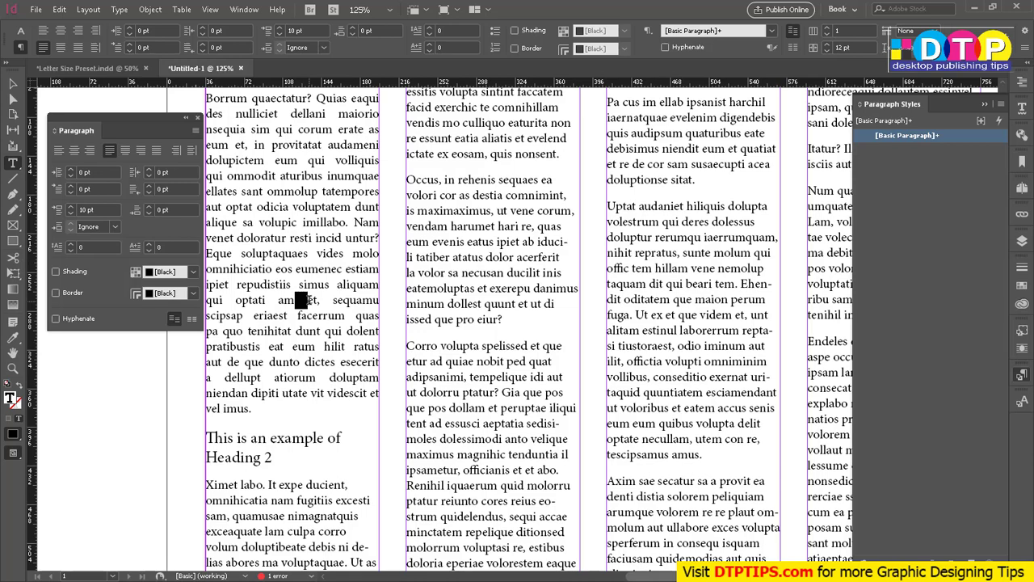
left_click(289, 239)
mouse_move(296, 301)
left_mouse_down()
mouse_move(310, 309)
mouse_move(269, 301)
left_mouse_up()
left_click(243, 9)
left_click(278, 425)
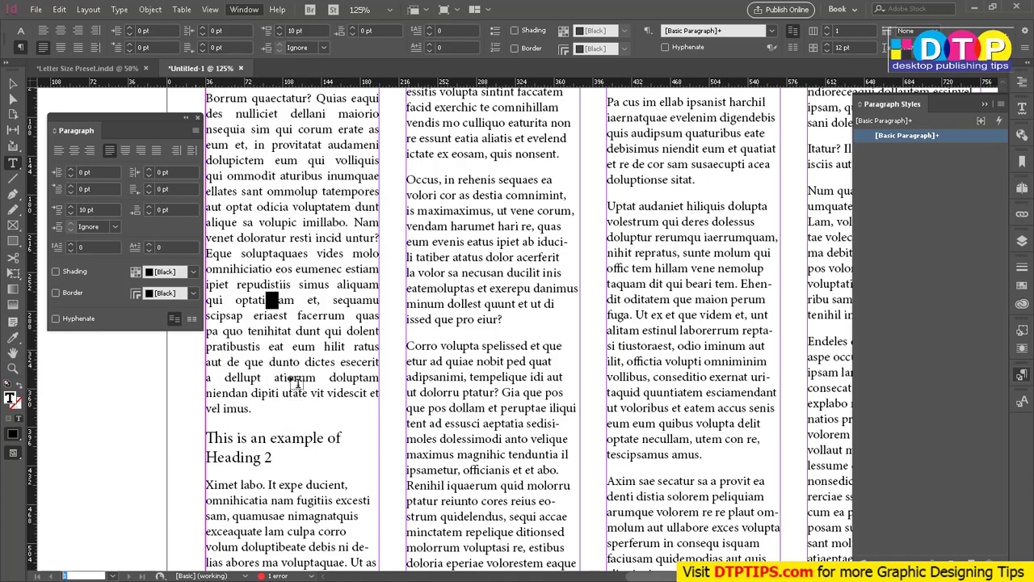